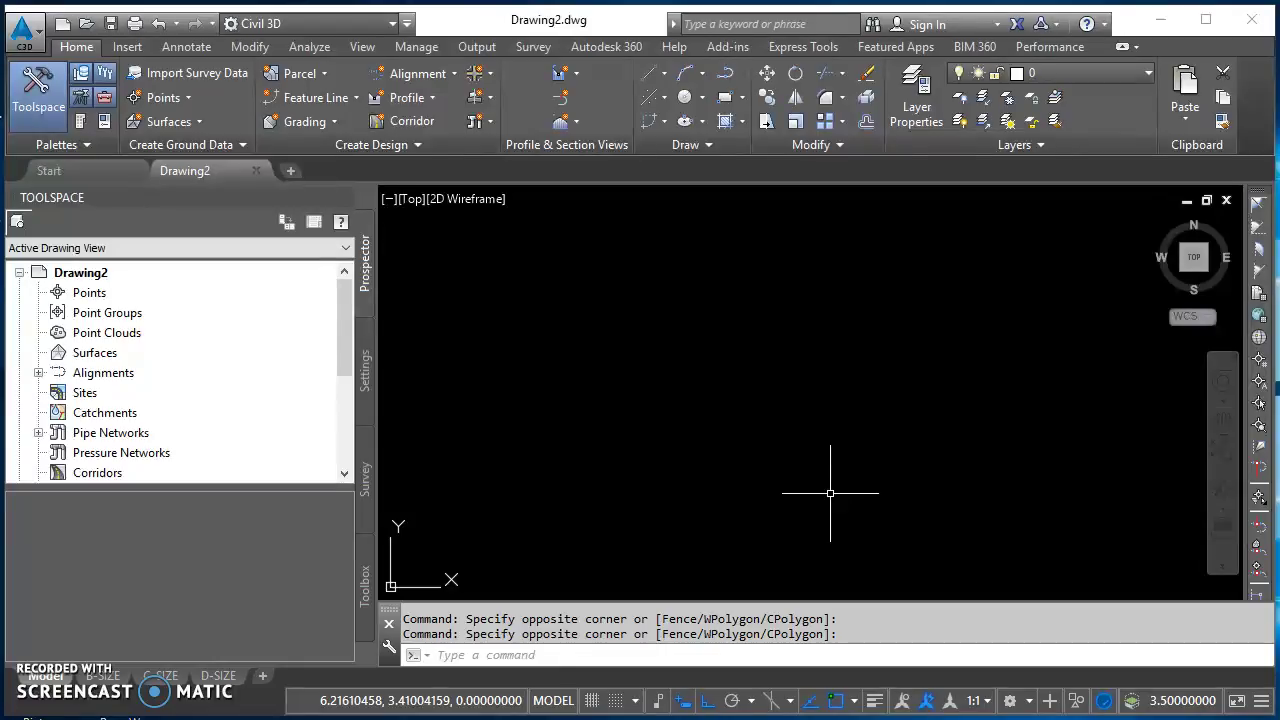
Step: Draw a 60 by 100 rectangle with the REC command's Dimensions option
{"action": "type", "text": "rec"}
{"action": "key", "text": "Return"}
{"action": "left_click", "coordinate": [675, 519]}
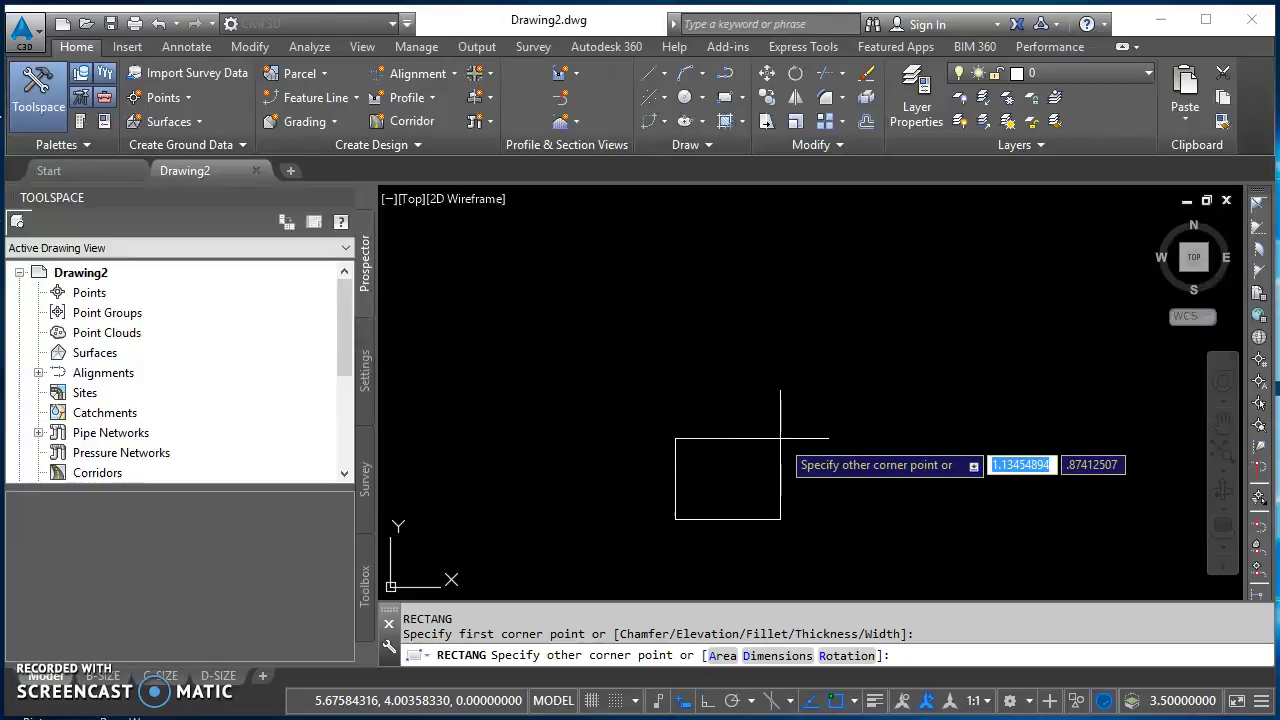
{"action": "type", "text": "d"}
{"action": "key", "text": "Return"}
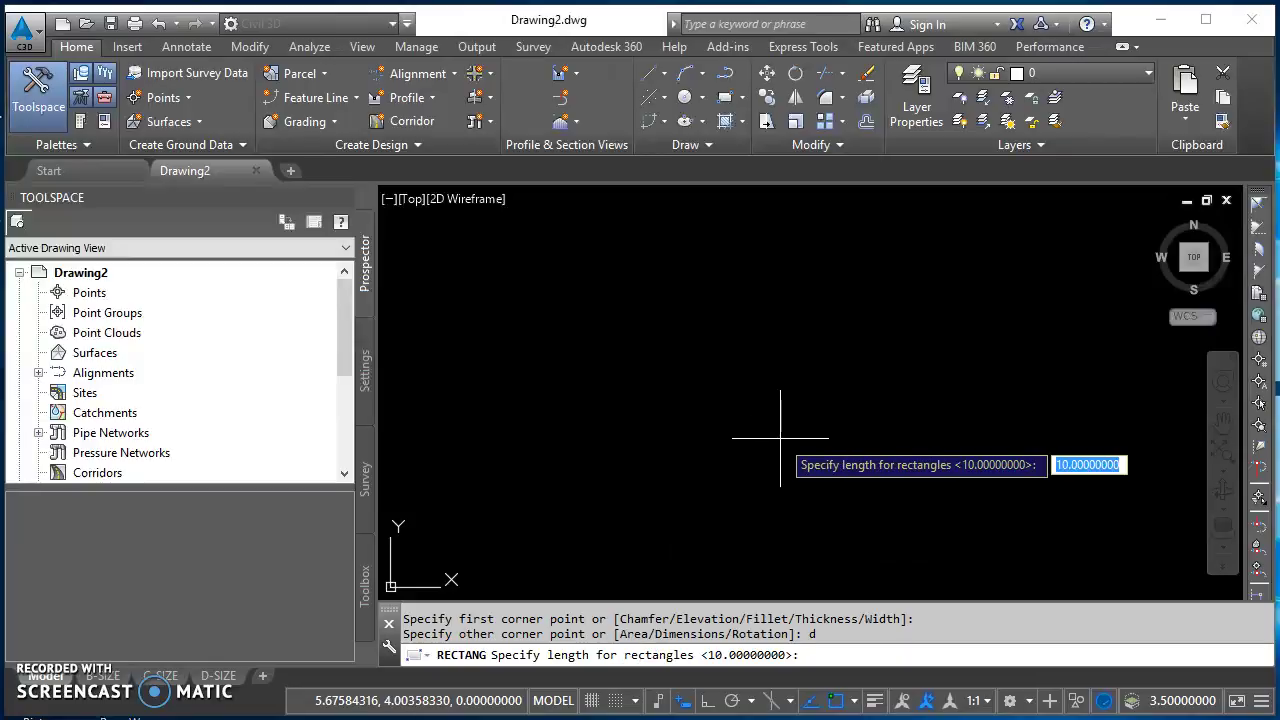
{"action": "type", "text": "60"}
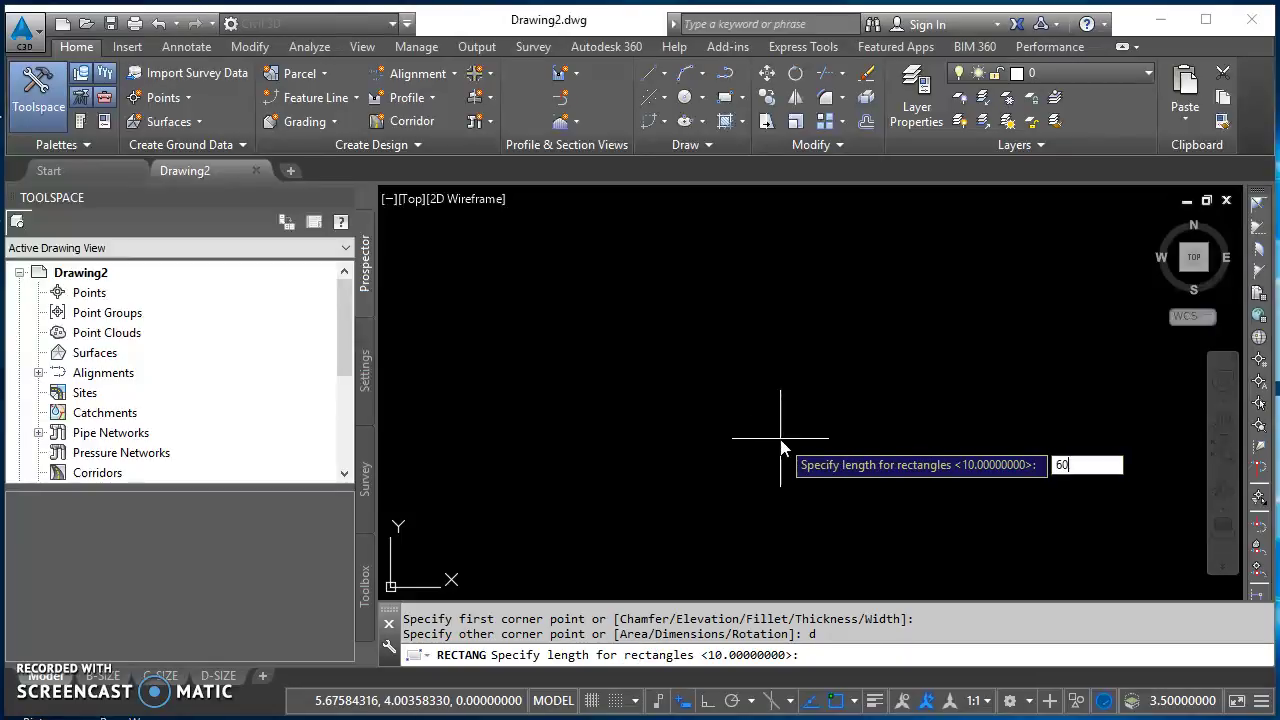
{"action": "key", "text": "Return"}
{"action": "type", "text": "100"}
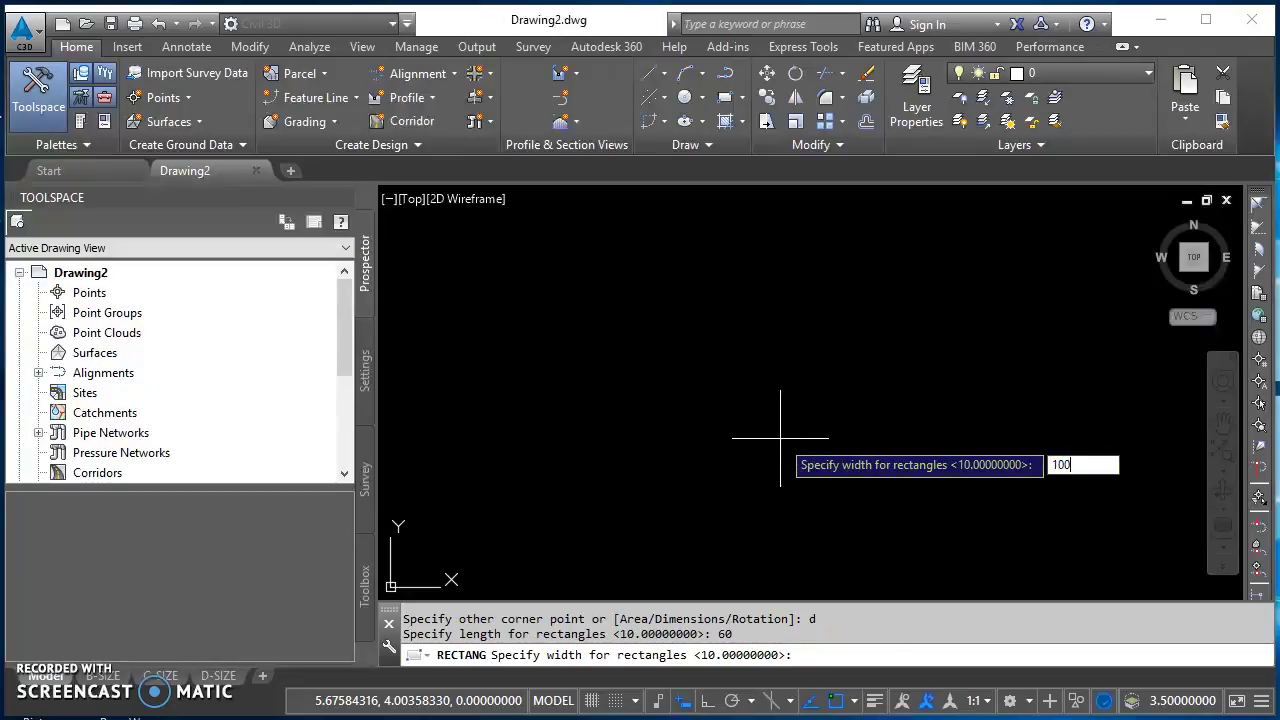
{"action": "key", "text": "Return"}
{"action": "left_click", "coordinate": [775, 425]}
Step: Zoom and pan until the whole rectangle is centred in the view
{"action": "scroll", "coordinate": [857, 423], "scroll_direction": "down", "scroll_amount": 2}
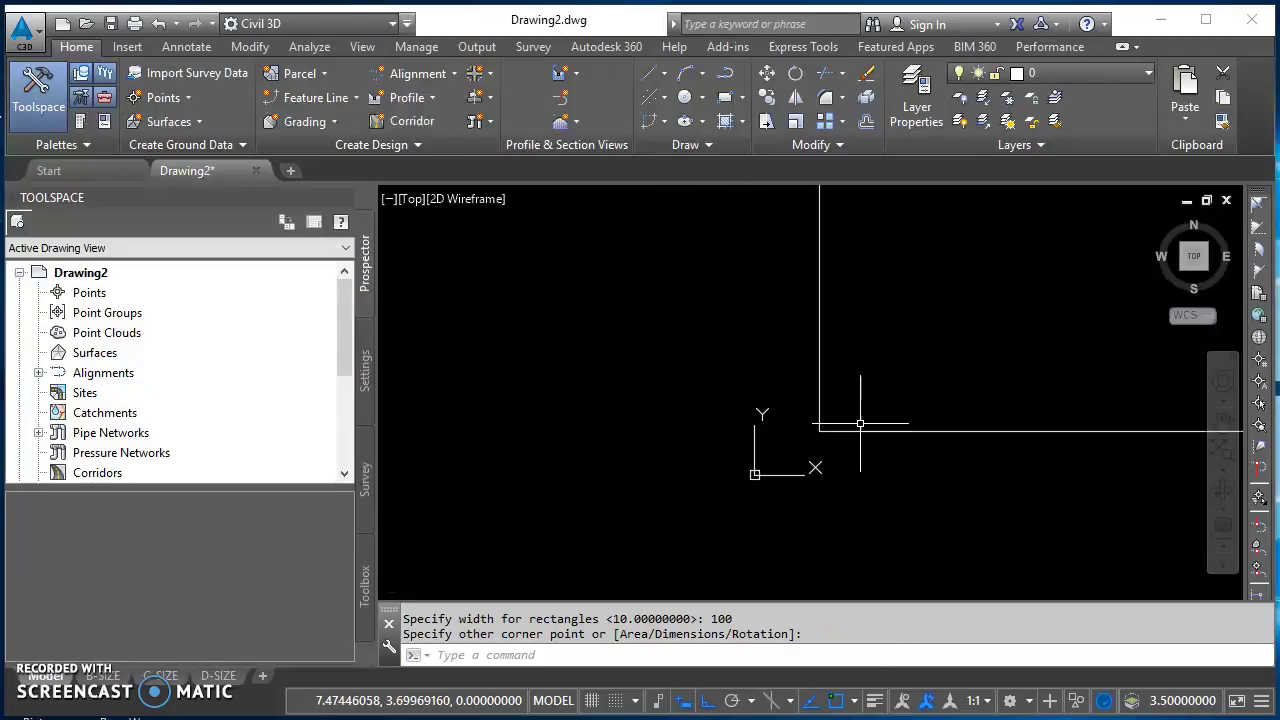
{"action": "scroll", "coordinate": [900, 423], "scroll_direction": "down", "scroll_amount": 3}
{"action": "scroll", "coordinate": [940, 416], "scroll_direction": "down", "scroll_amount": 2}
{"action": "middle_click_drag", "start_coordinate": [944, 414], "coordinate": [749, 471]}
{"action": "scroll", "coordinate": [749, 471], "scroll_direction": "up", "scroll_amount": 5}
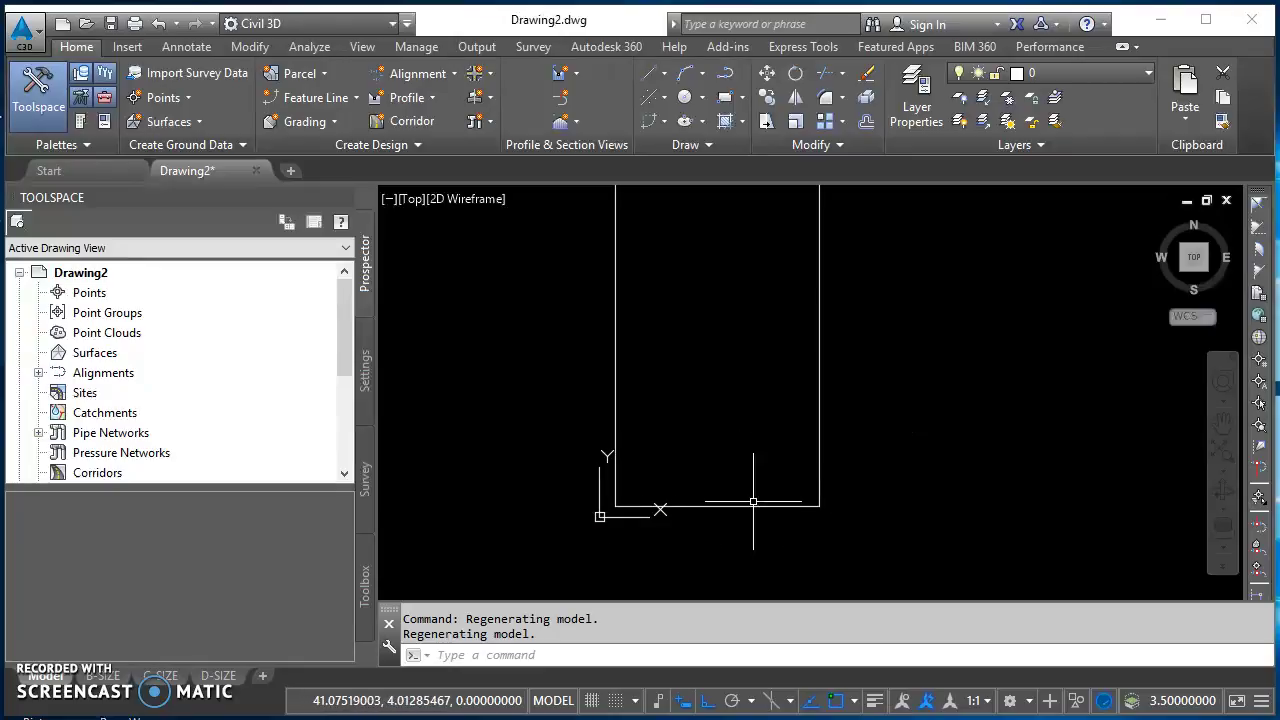
{"action": "mouse_move", "coordinate": [857, 360]}
{"action": "middle_mouse_down"}
{"action": "mouse_move", "coordinate": [919, 424]}
{"action": "mouse_move", "coordinate": [920, 400]}
{"action": "middle_mouse_up"}
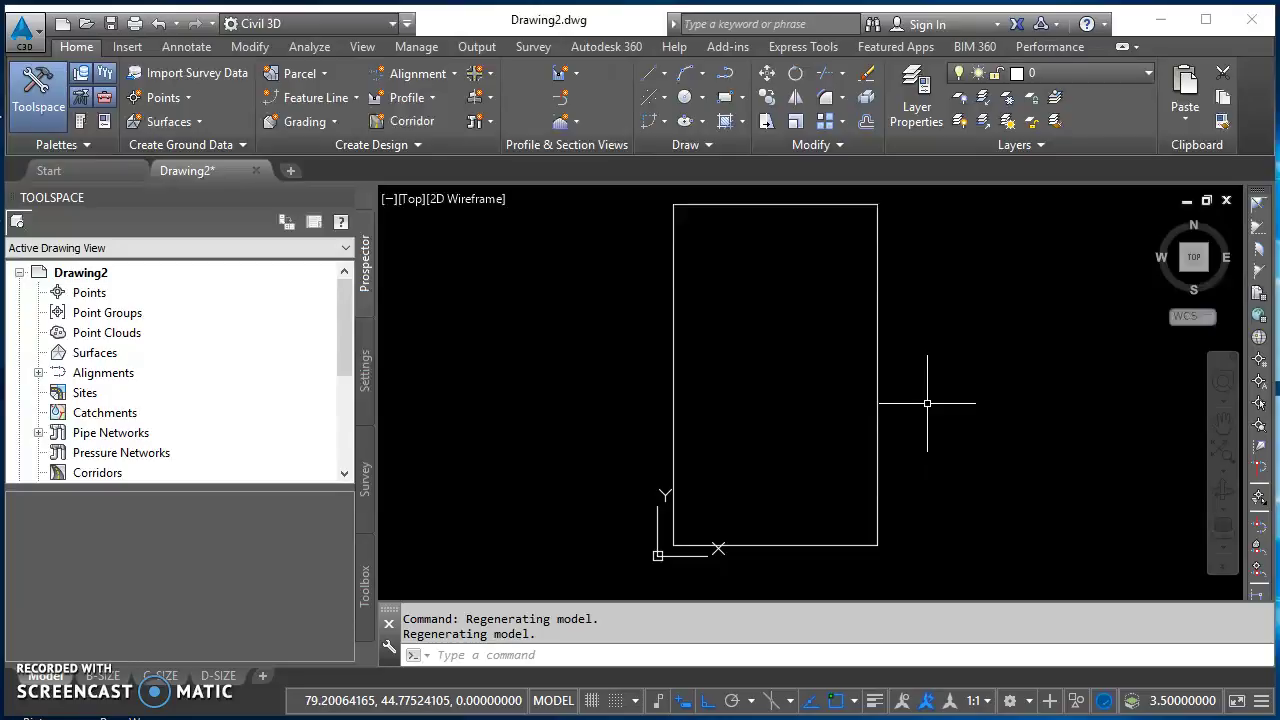
Step: Select the rectangle for Create Parcel from Objects and reveal the Property parcel style edit options
{"action": "left_click", "coordinate": [309, 72]}
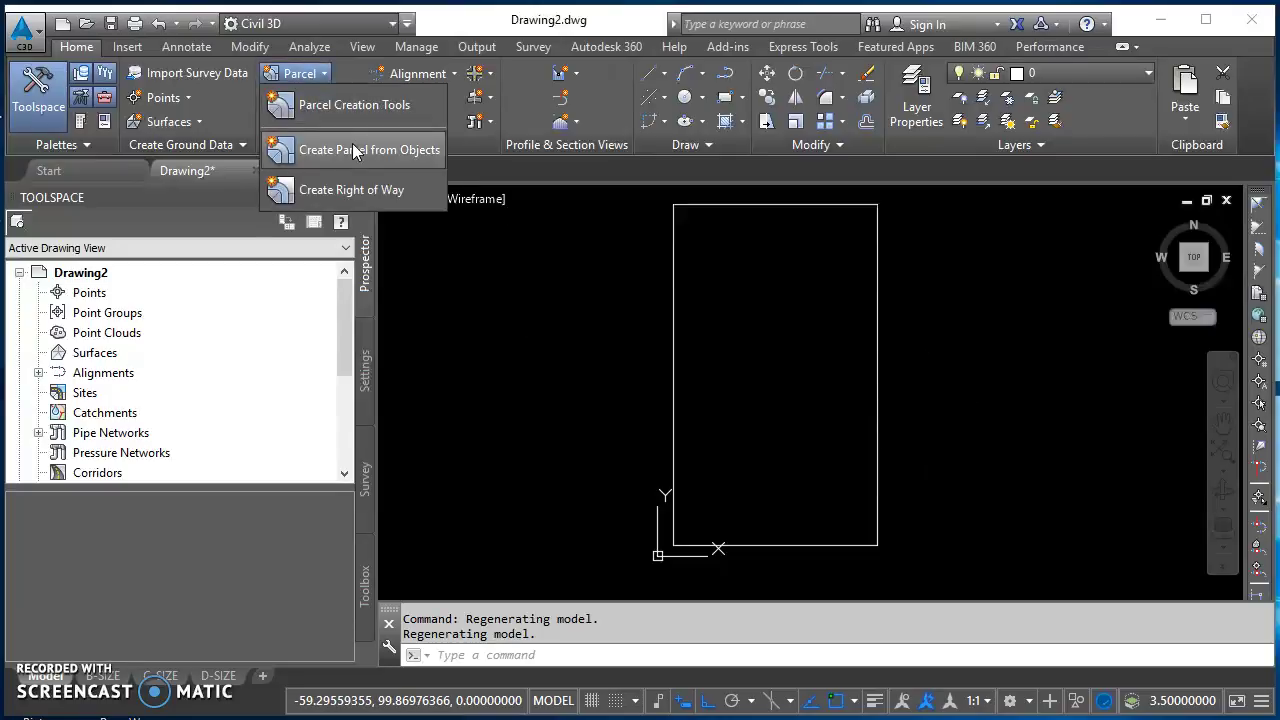
{"action": "left_click", "coordinate": [348, 155]}
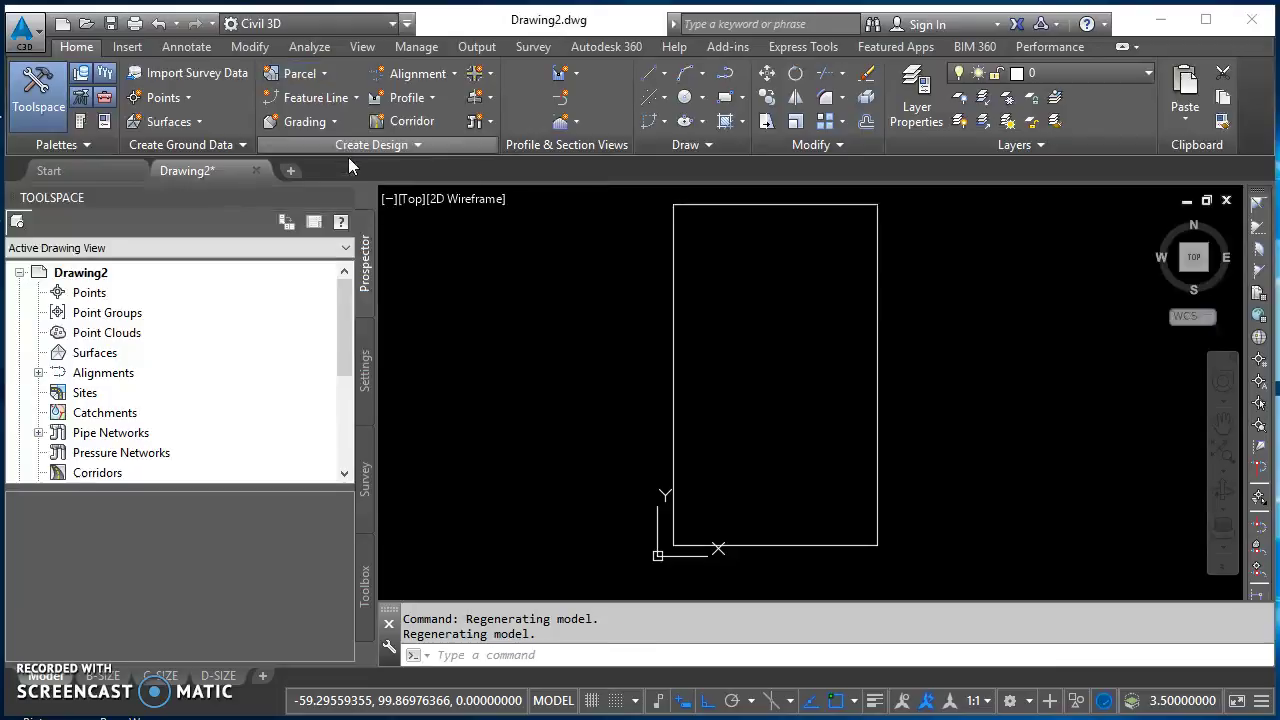
{"action": "left_click", "coordinate": [673, 302]}
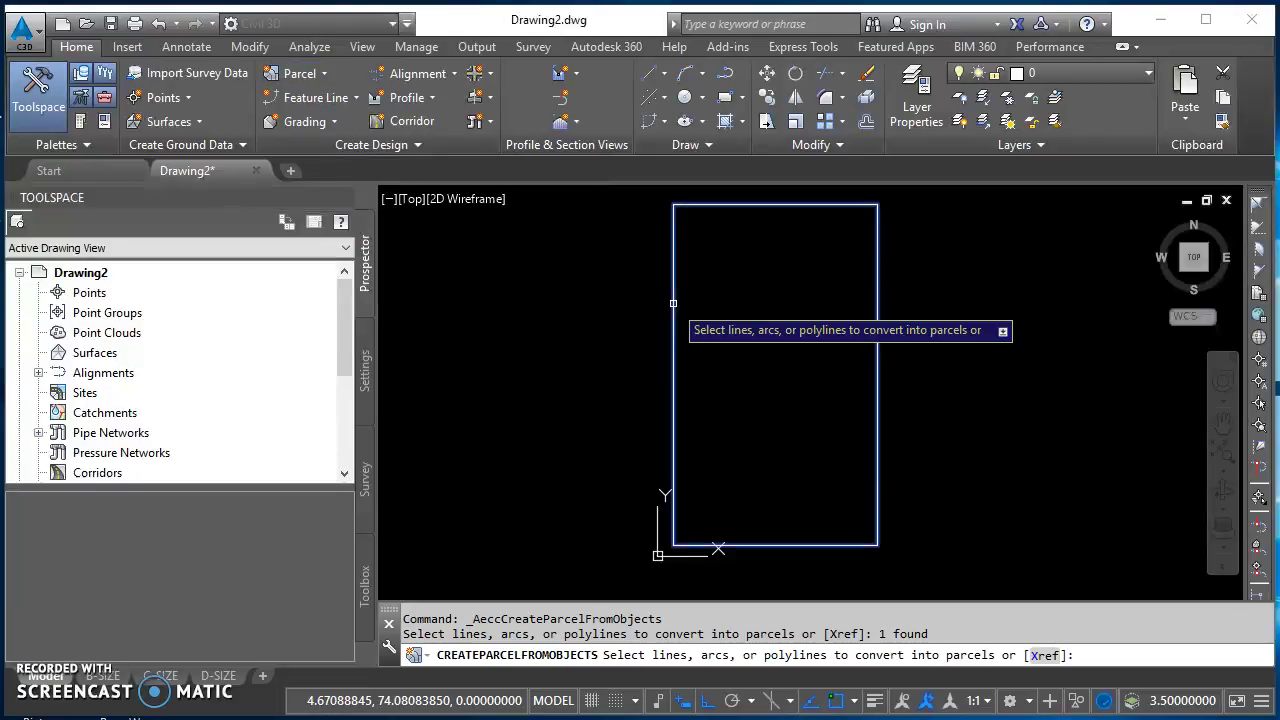
{"action": "key", "text": "Return"}
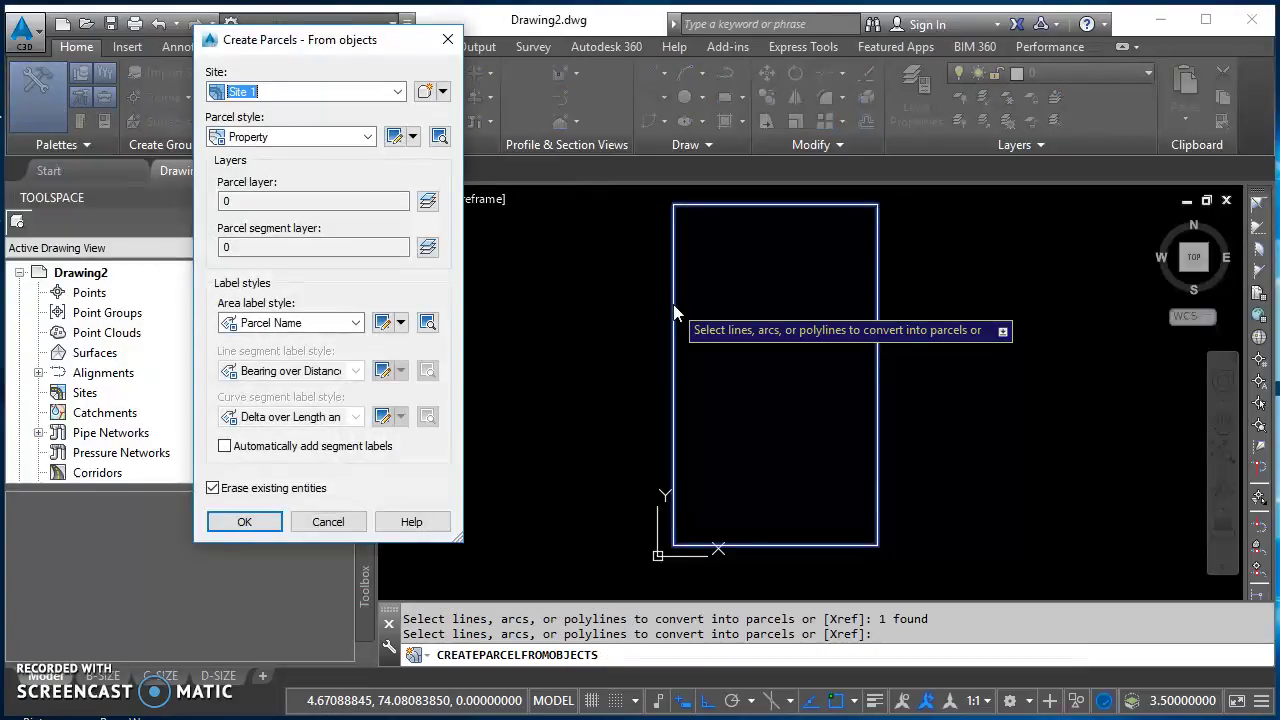
{"action": "mouse_move", "coordinate": [297, 31]}
{"action": "left_mouse_down"}
{"action": "mouse_move", "coordinate": [628, 95]}
{"action": "mouse_move", "coordinate": [667, 82]}
{"action": "left_mouse_up"}
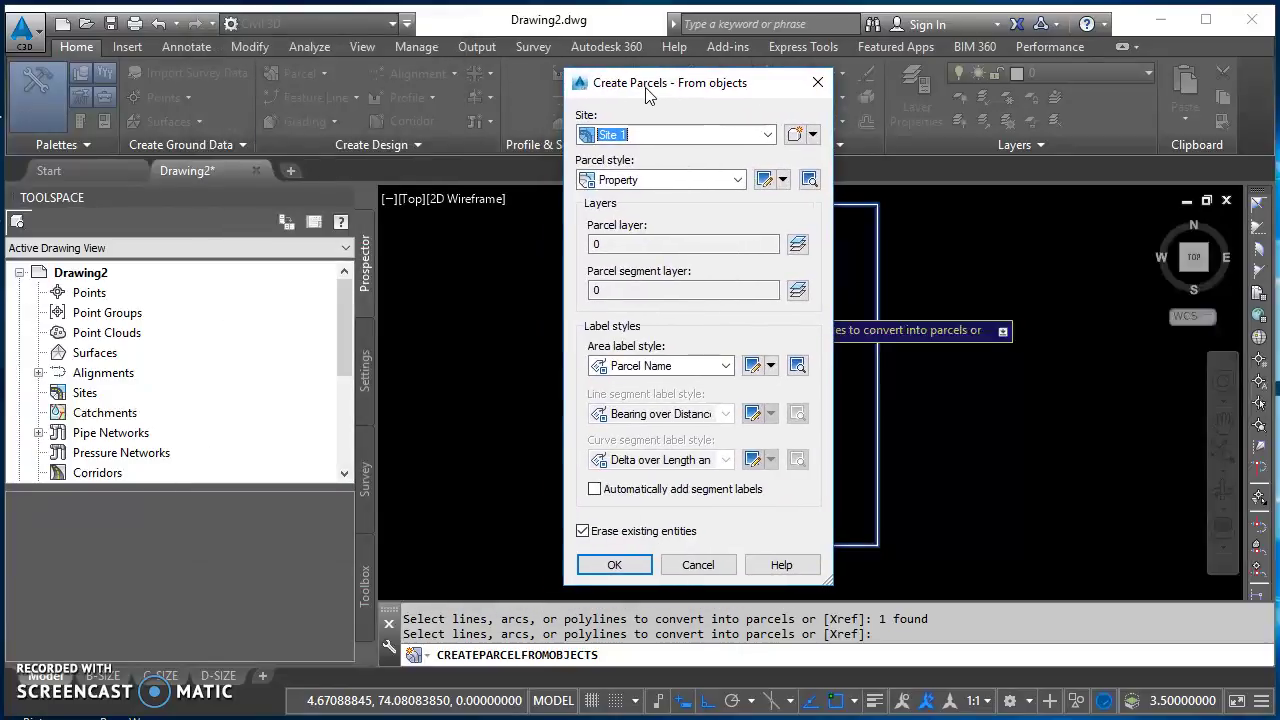
{"action": "left_click", "coordinate": [782, 181]}
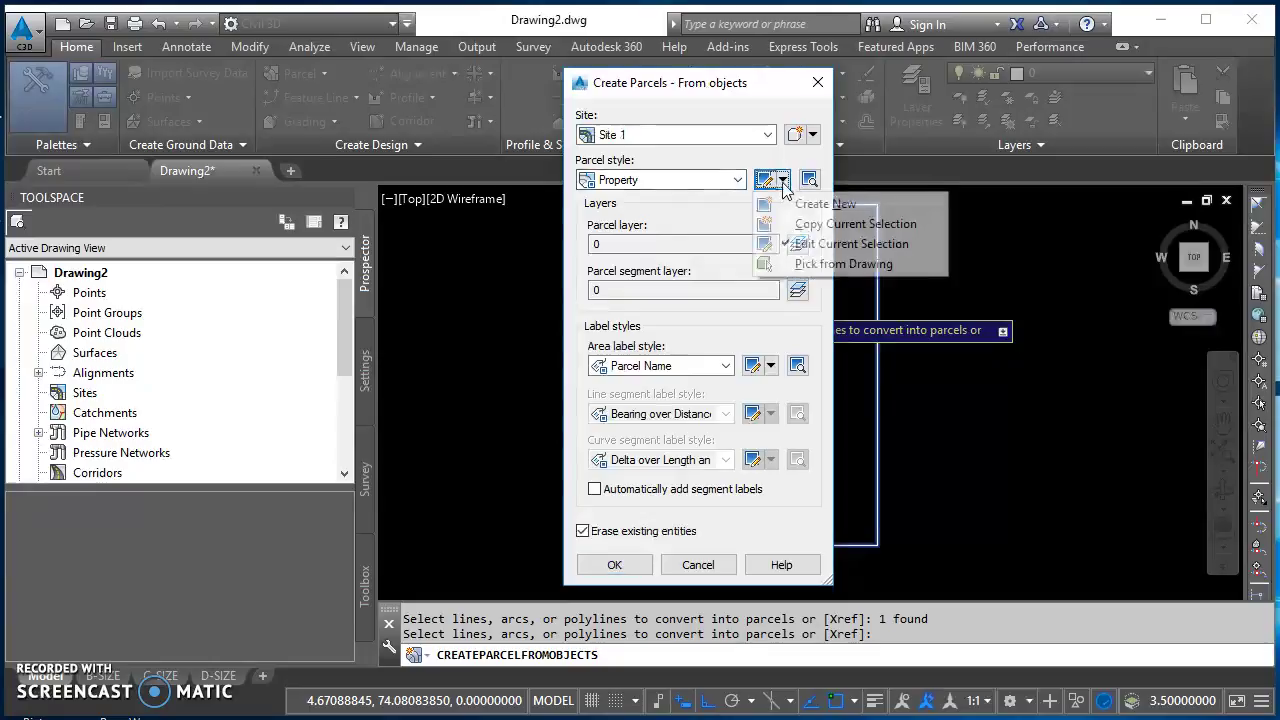
Step: Copy the Property parcel style and rename the copy 'Property - SATC'
{"action": "left_click", "coordinate": [818, 225]}
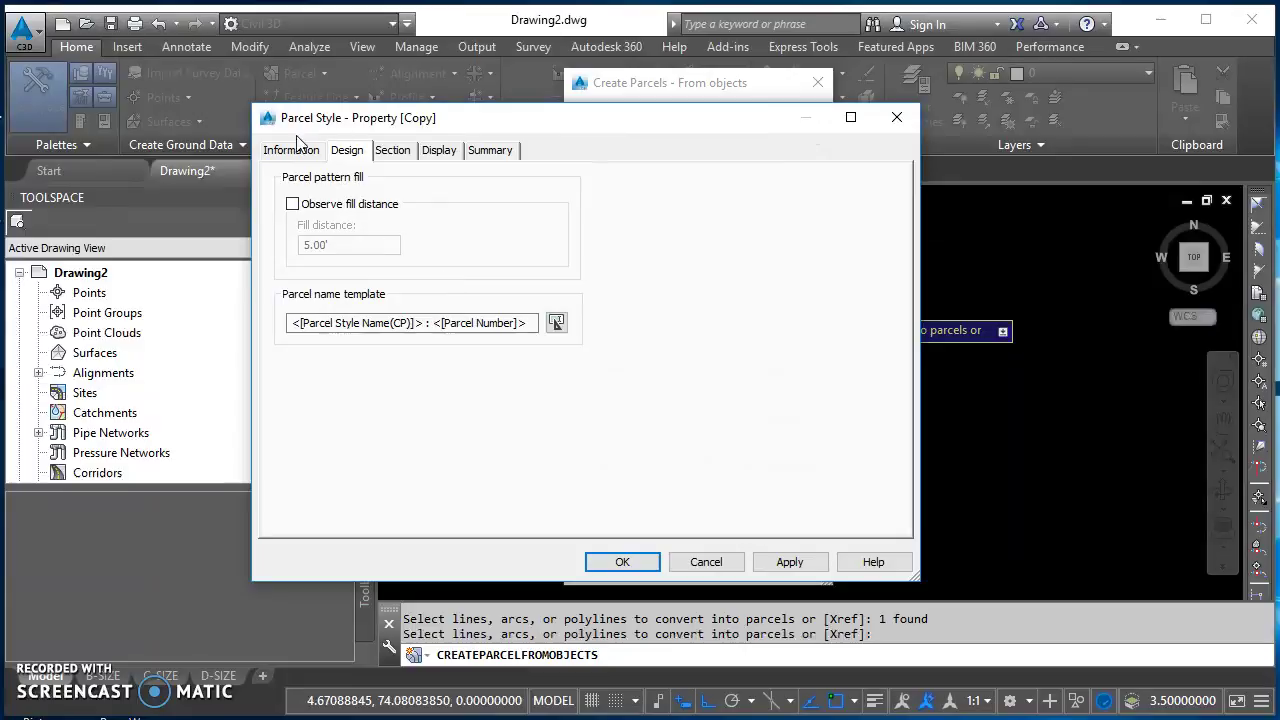
{"action": "left_click", "coordinate": [297, 147]}
{"action": "left_click", "coordinate": [400, 197]}
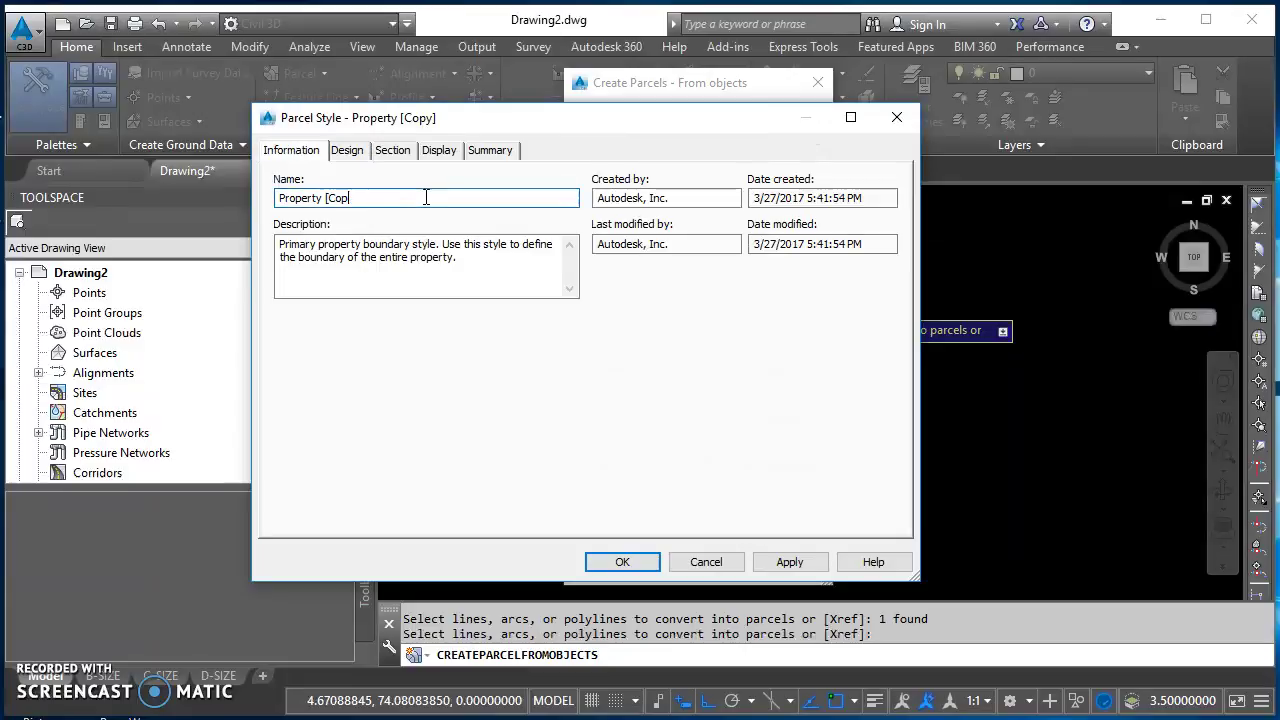
{"action": "type", "text": "-"}
{"action": "key", "text": "BackSpace"}
{"action": "left_click", "coordinate": [347, 151]}
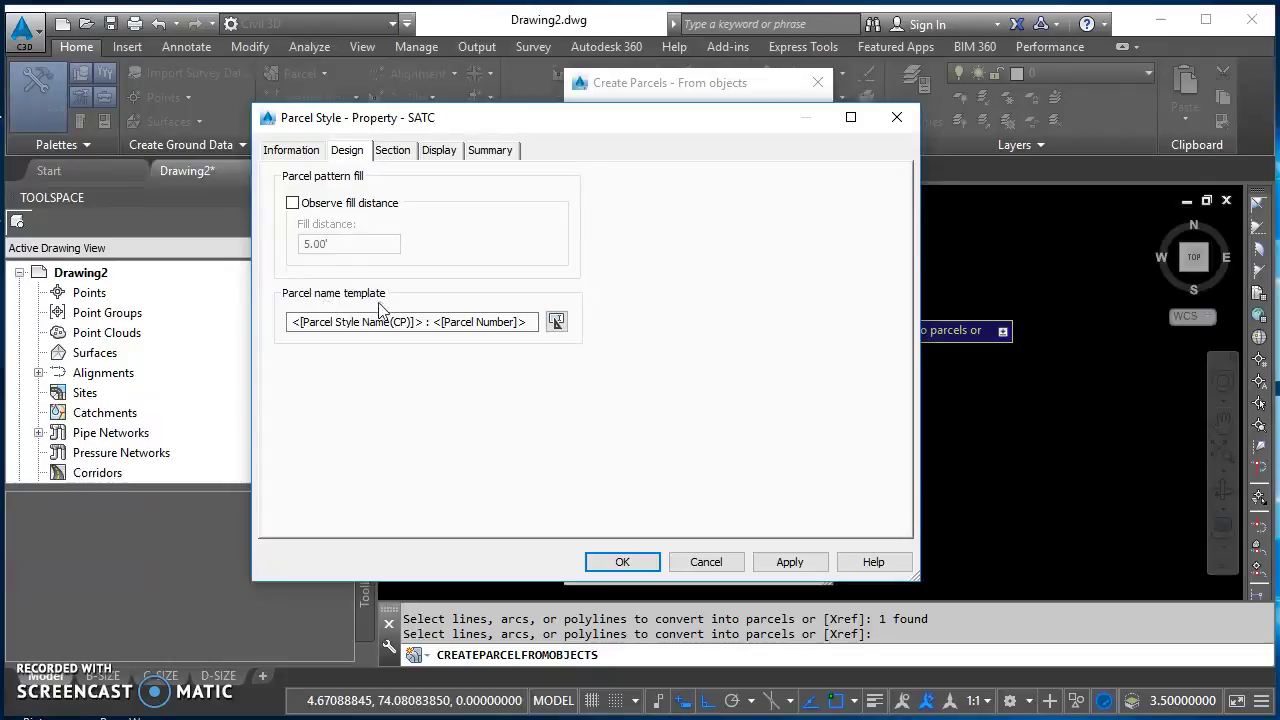
{"action": "left_click", "coordinate": [408, 321]}
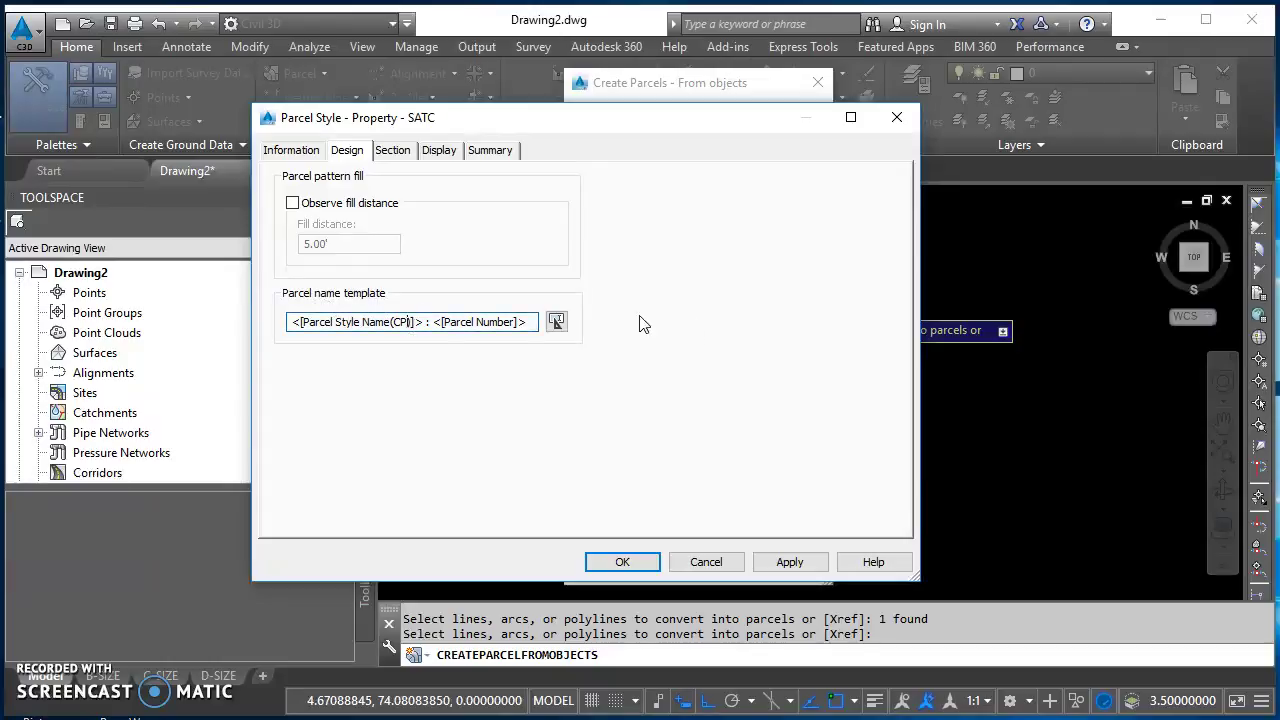
Step: Trim the parcel name template to just <[Parcel Number]> and confirm it
{"action": "left_click", "coordinate": [556, 321]}
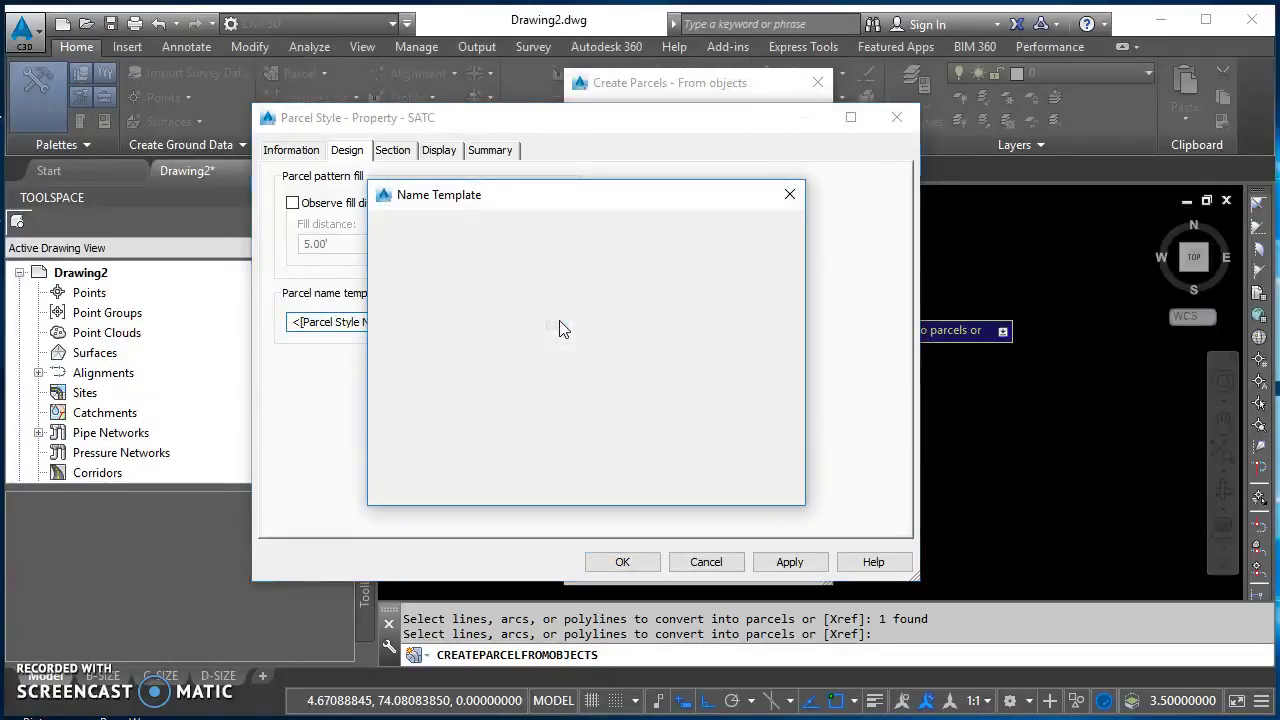
{"action": "left_click", "coordinate": [540, 313]}
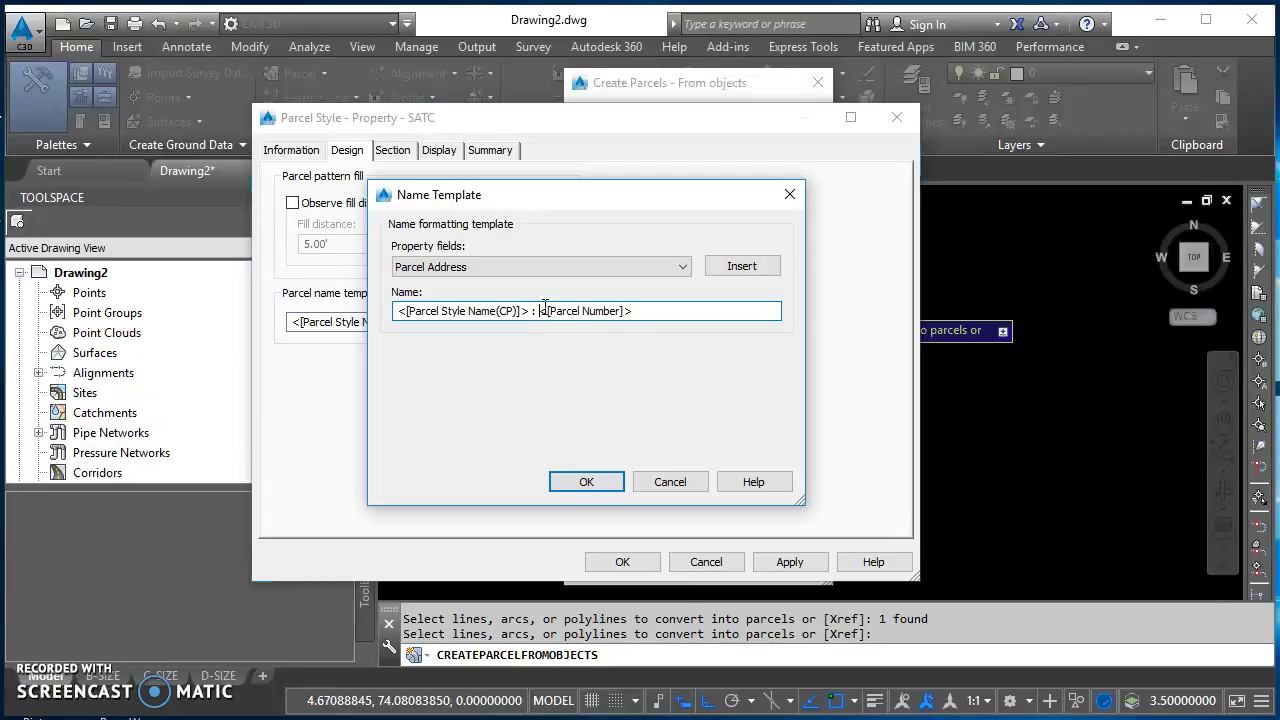
{"action": "key", "text": "BackSpace"}
{"action": "key", "text": "BackSpace"}
{"action": "key", "text": "BackSpace"}
{"action": "key", "text": "BackSpace"}
{"action": "key", "text": "BackSpace"}
{"action": "key", "text": "BackSpace"}
{"action": "key", "text": "BackSpace"}
{"action": "key", "text": "BackSpace"}
{"action": "key", "text": "BackSpace"}
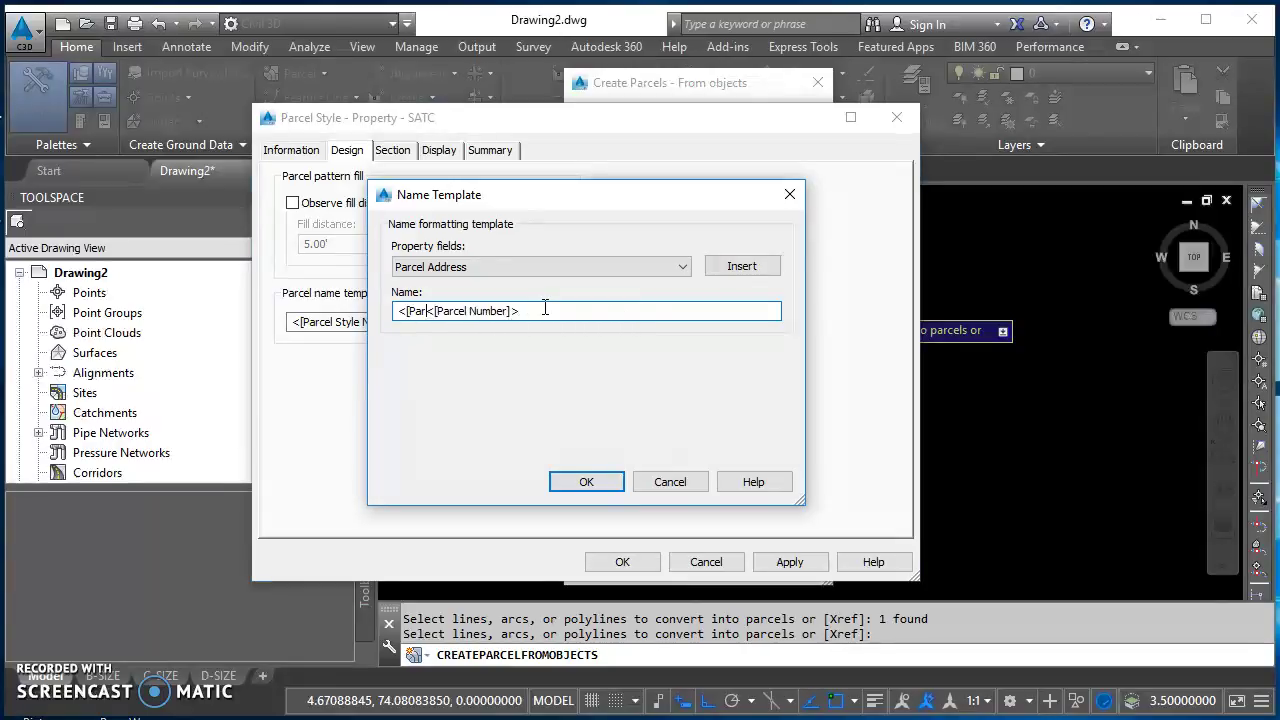
{"action": "key", "text": "BackSpace"}
{"action": "key", "text": "BackSpace"}
{"action": "key", "text": "BackSpace"}
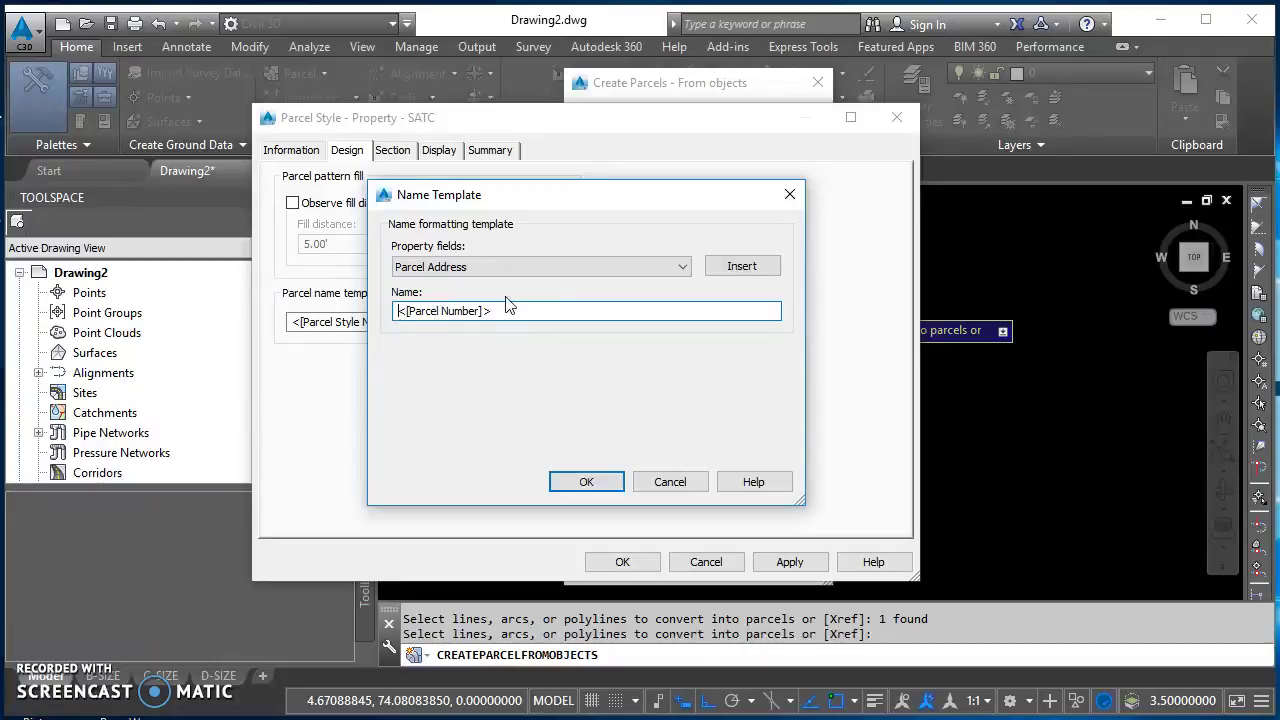
{"action": "left_click", "coordinate": [588, 482]}
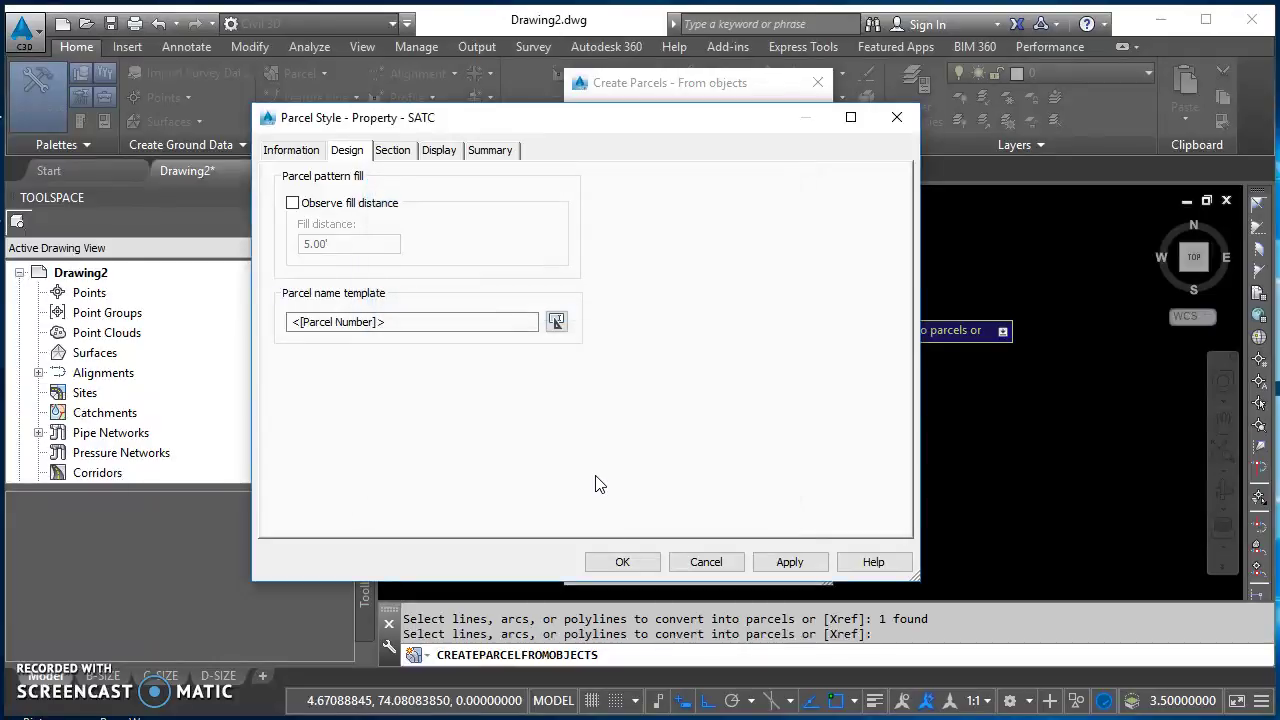
Step: Save the Property - SATC style and copy the Parcel Name area label style for editing
{"action": "left_click", "coordinate": [622, 561]}
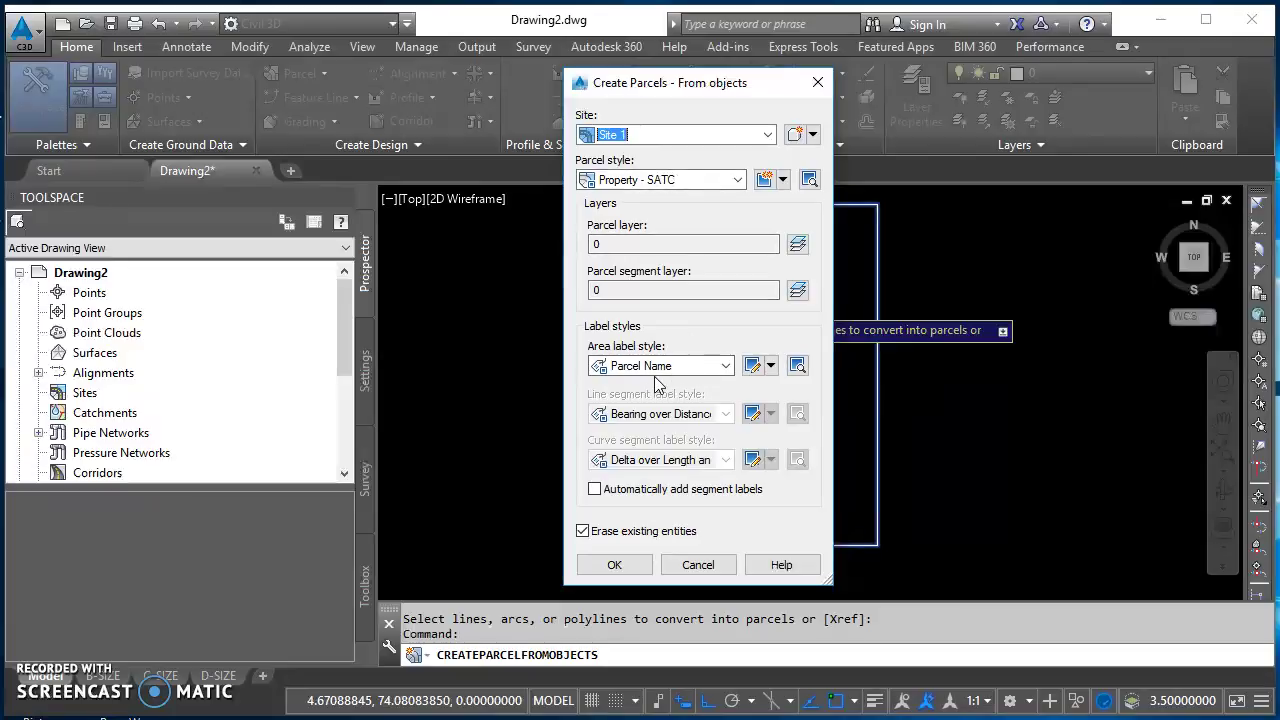
{"action": "left_click", "coordinate": [726, 370]}
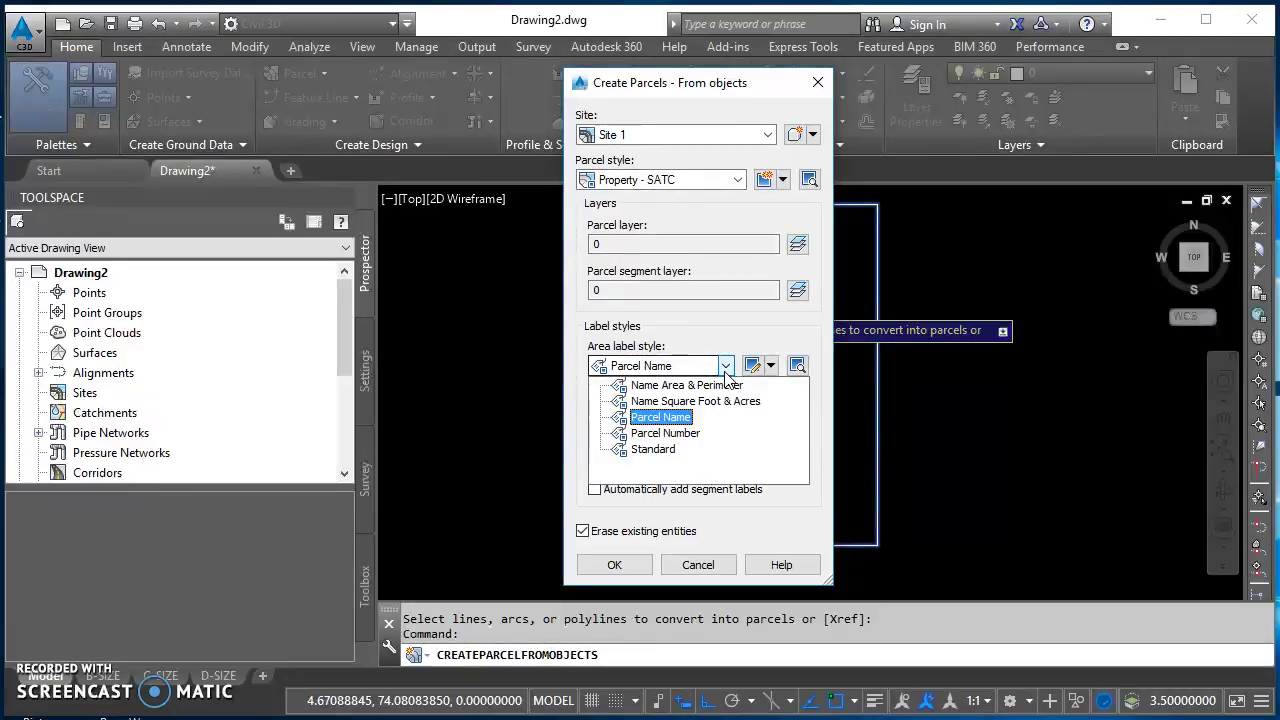
{"action": "left_click", "coordinate": [675, 420]}
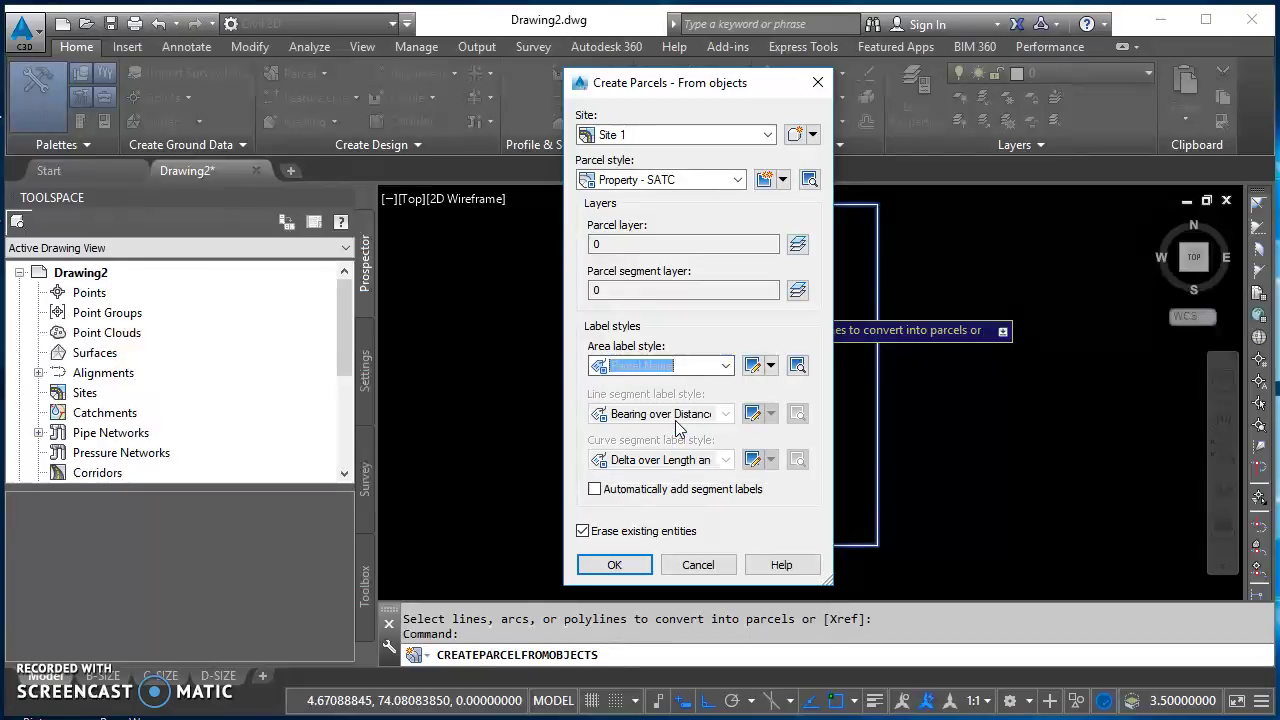
{"action": "left_click", "coordinate": [771, 366]}
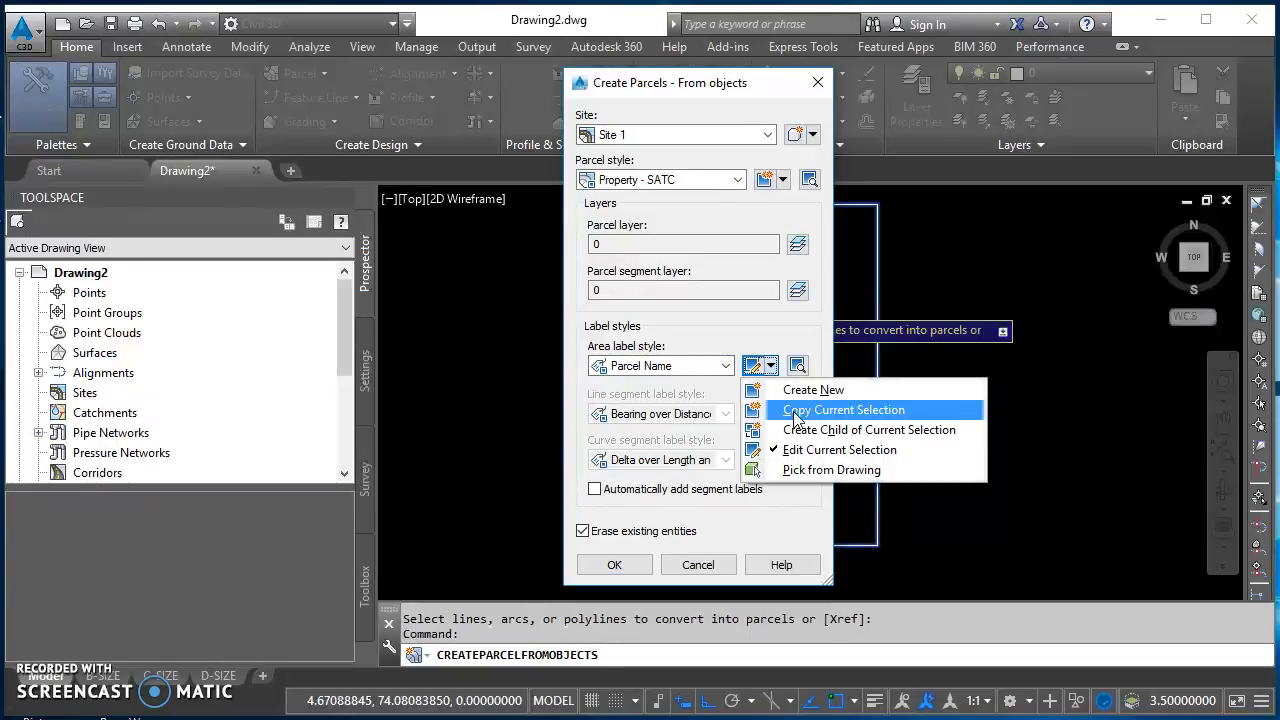
{"action": "left_click", "coordinate": [779, 409]}
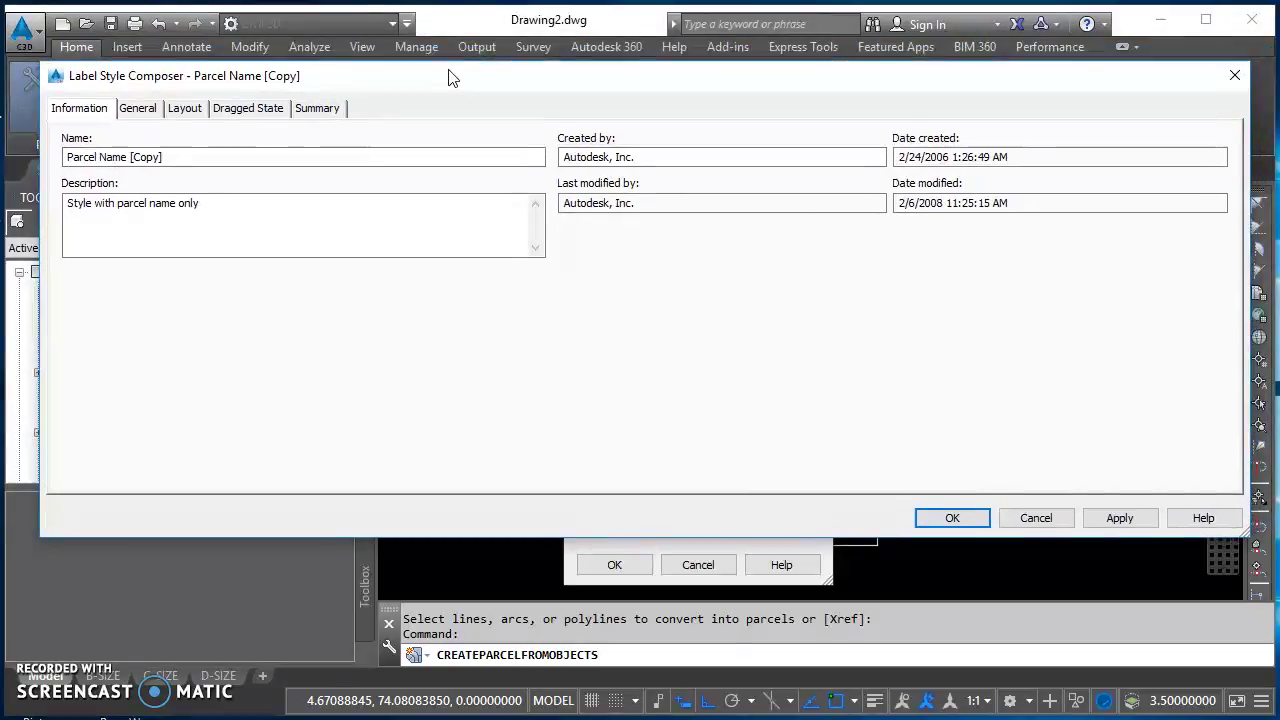
Step: Rename the label style copy 'Parcel Name - SATC', keeping its contents as the parcel name only
{"action": "left_click", "coordinate": [189, 167]}
{"action": "type", "text": "- S"}
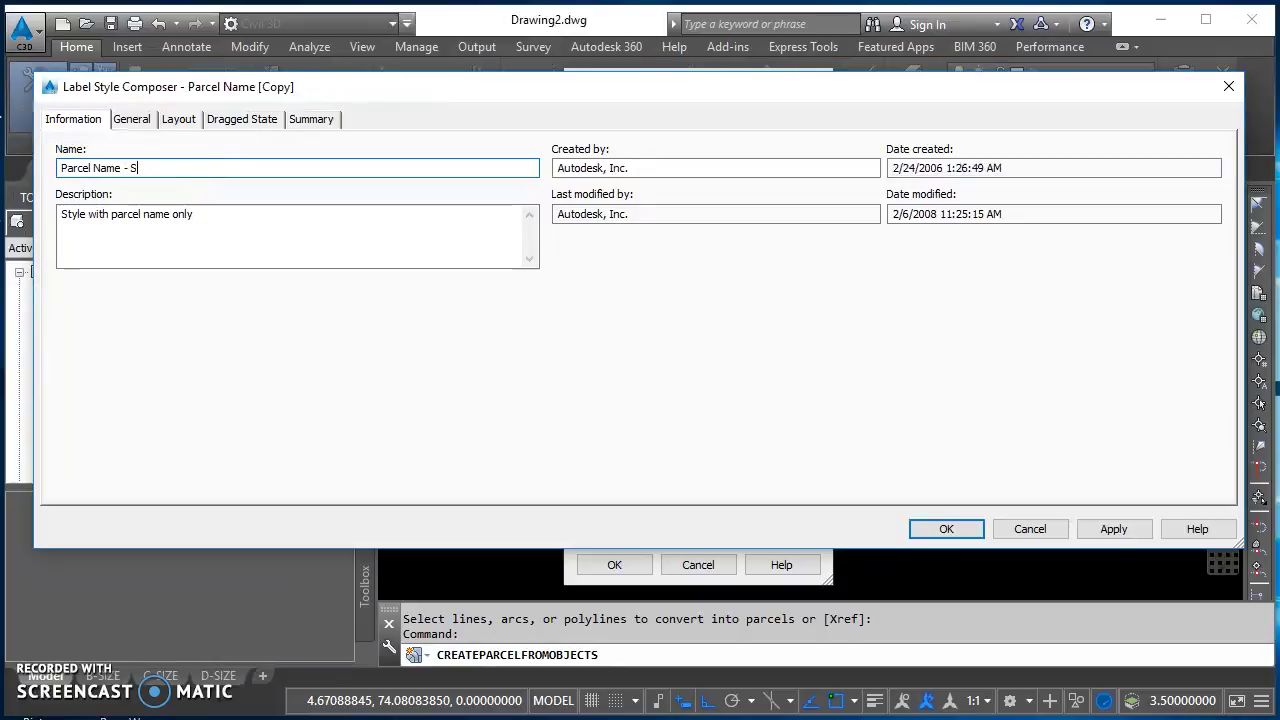
{"action": "type", "text": "ATC"}
{"action": "left_click", "coordinate": [179, 120]}
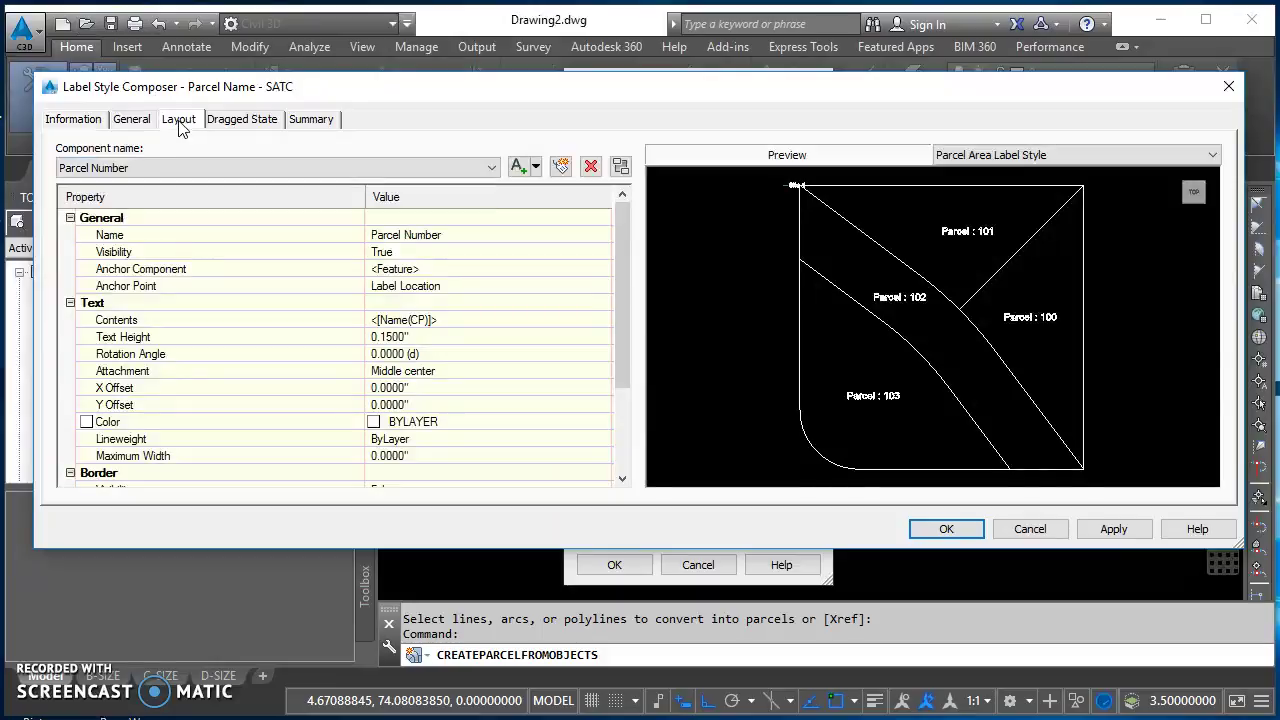
{"action": "left_click", "coordinate": [451, 321]}
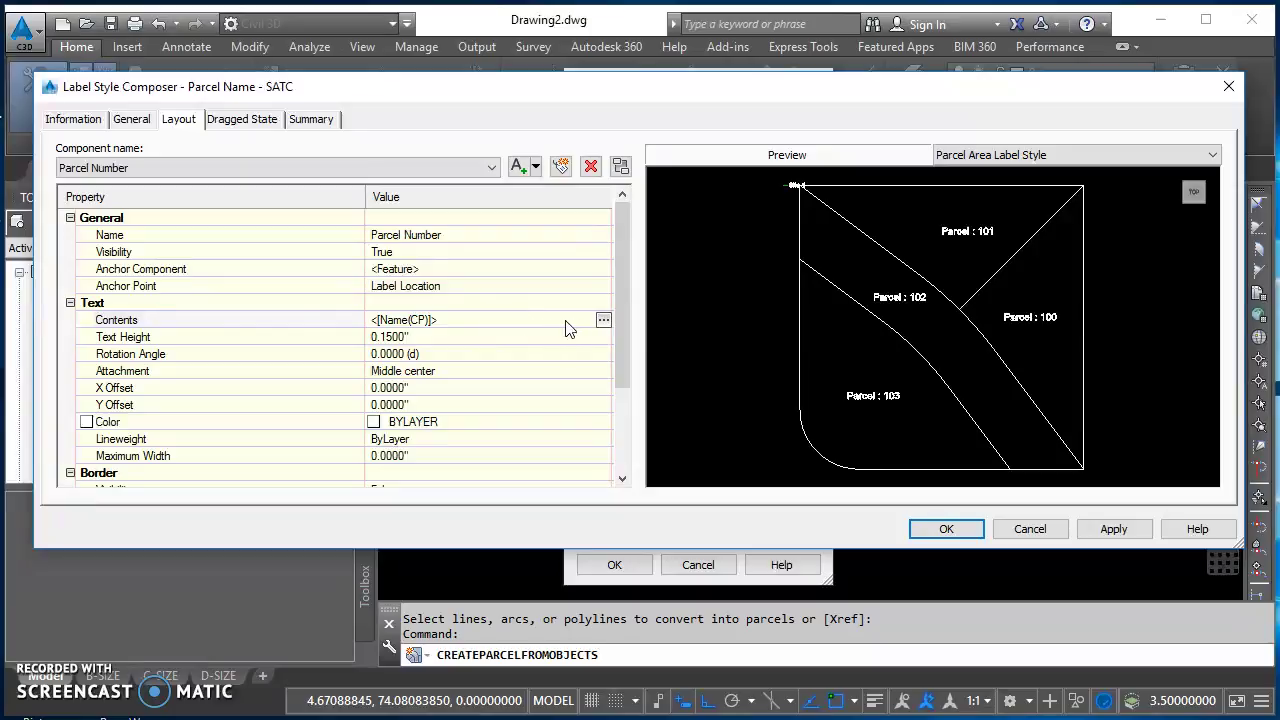
{"action": "left_click", "coordinate": [604, 319]}
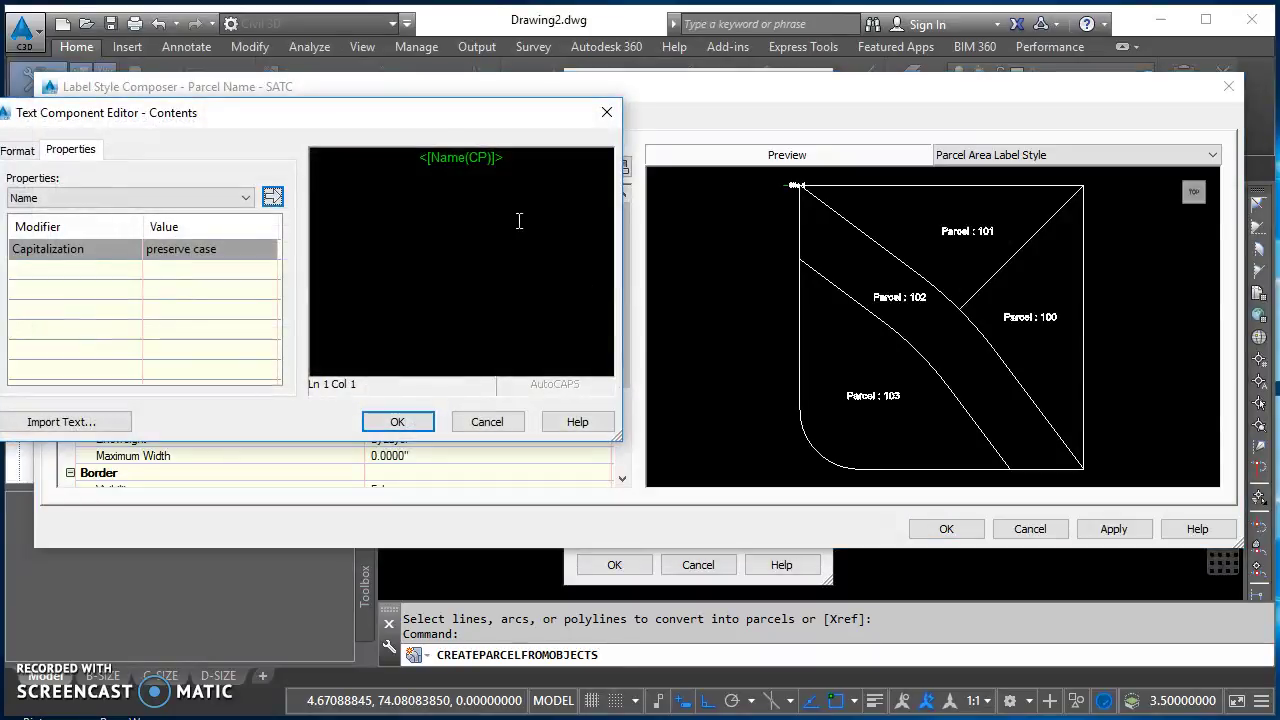
{"action": "left_click", "coordinate": [462, 160]}
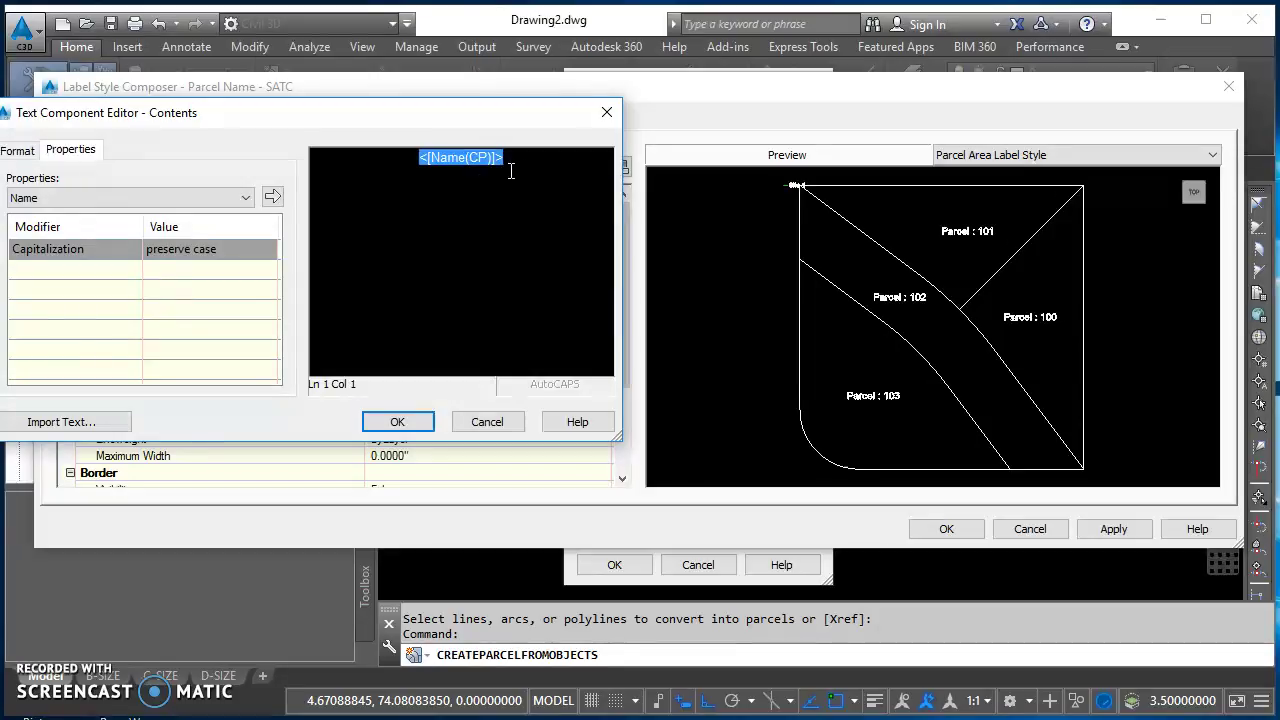
{"action": "left_click", "coordinate": [397, 421]}
Step: Set the label text height to 0.125 inches
{"action": "left_click", "coordinate": [430, 336]}
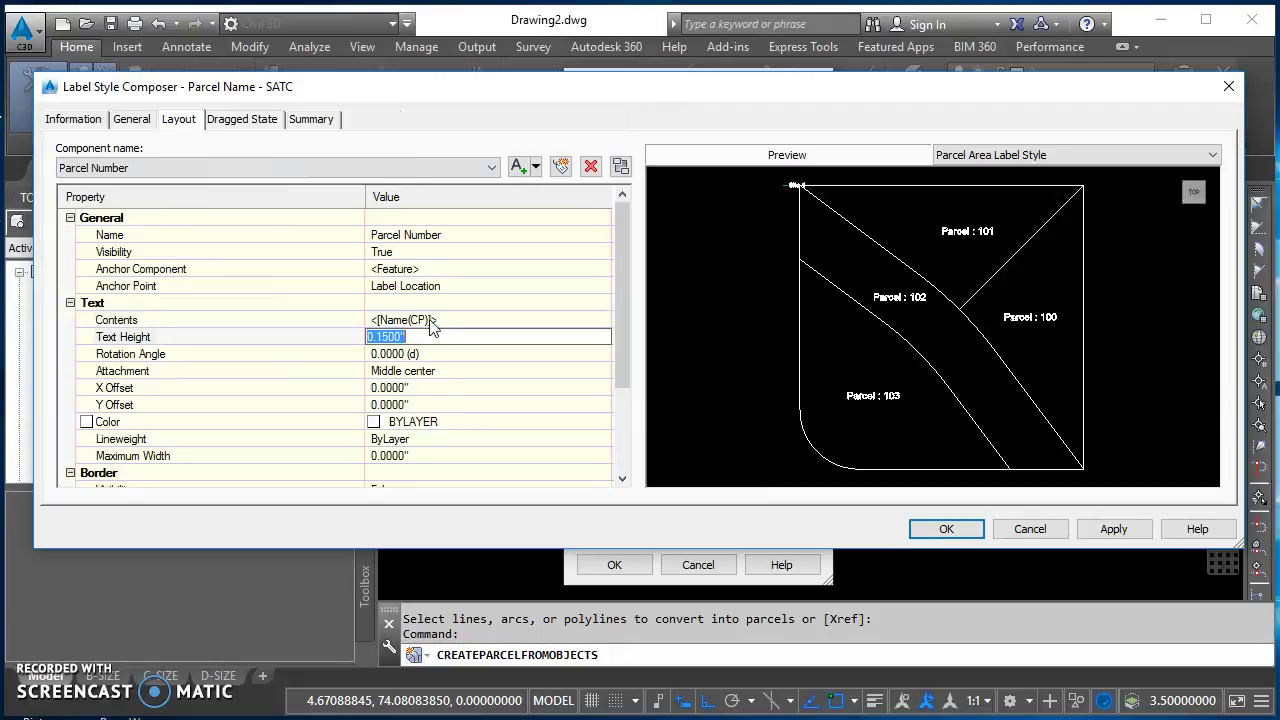
{"action": "type", "text": ".125"}
{"action": "key", "text": "Return"}
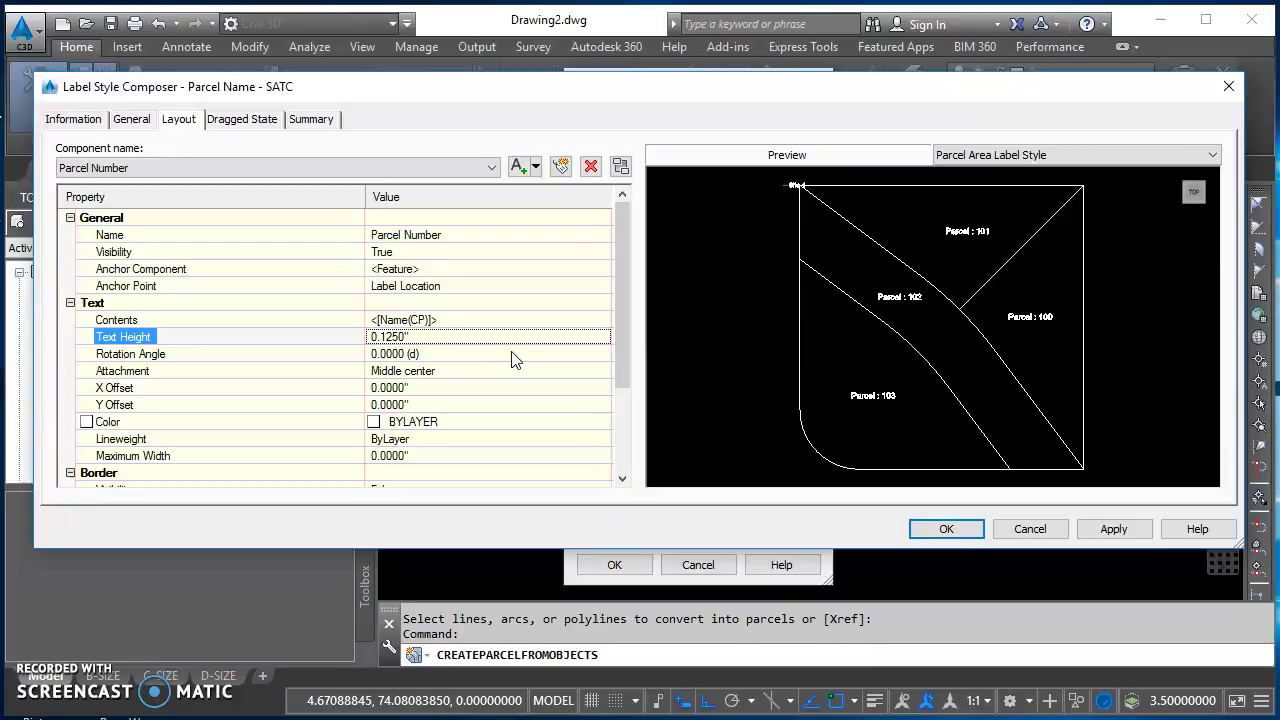
Step: Save the label style and create the parcel while keeping the original rectangle
{"action": "left_click", "coordinate": [962, 528]}
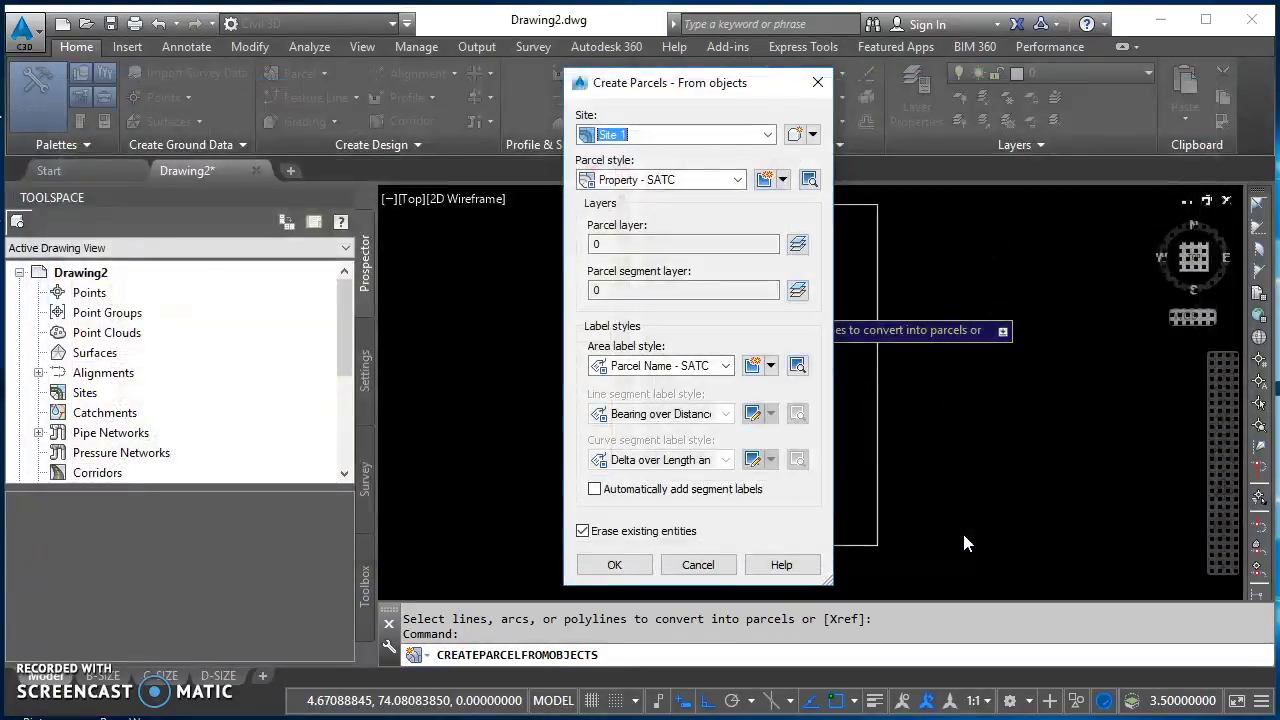
{"action": "left_click", "coordinate": [584, 532]}
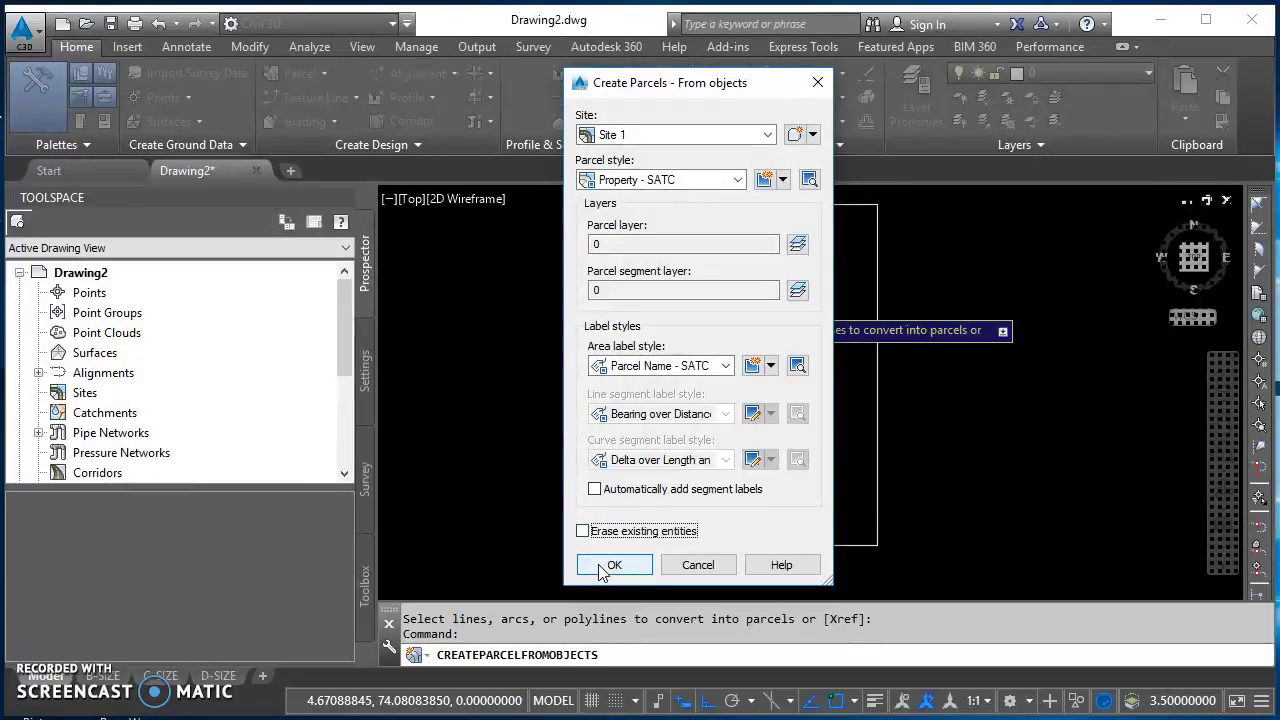
{"action": "left_click", "coordinate": [603, 566]}
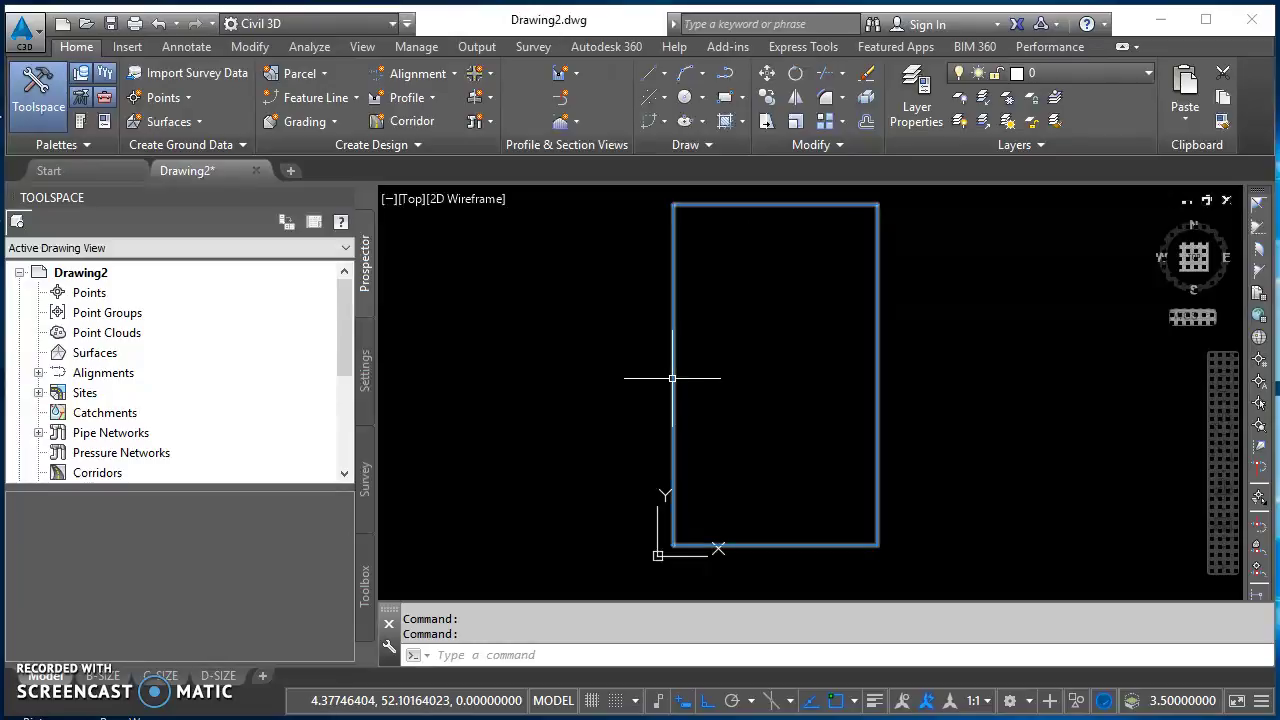
Step: Zoom to extents and change the annotation scale to 1" = 60' so label 1 shows
{"action": "middle_click", "coordinate": [923, 597]}
{"action": "middle_click", "coordinate": [923, 597]}
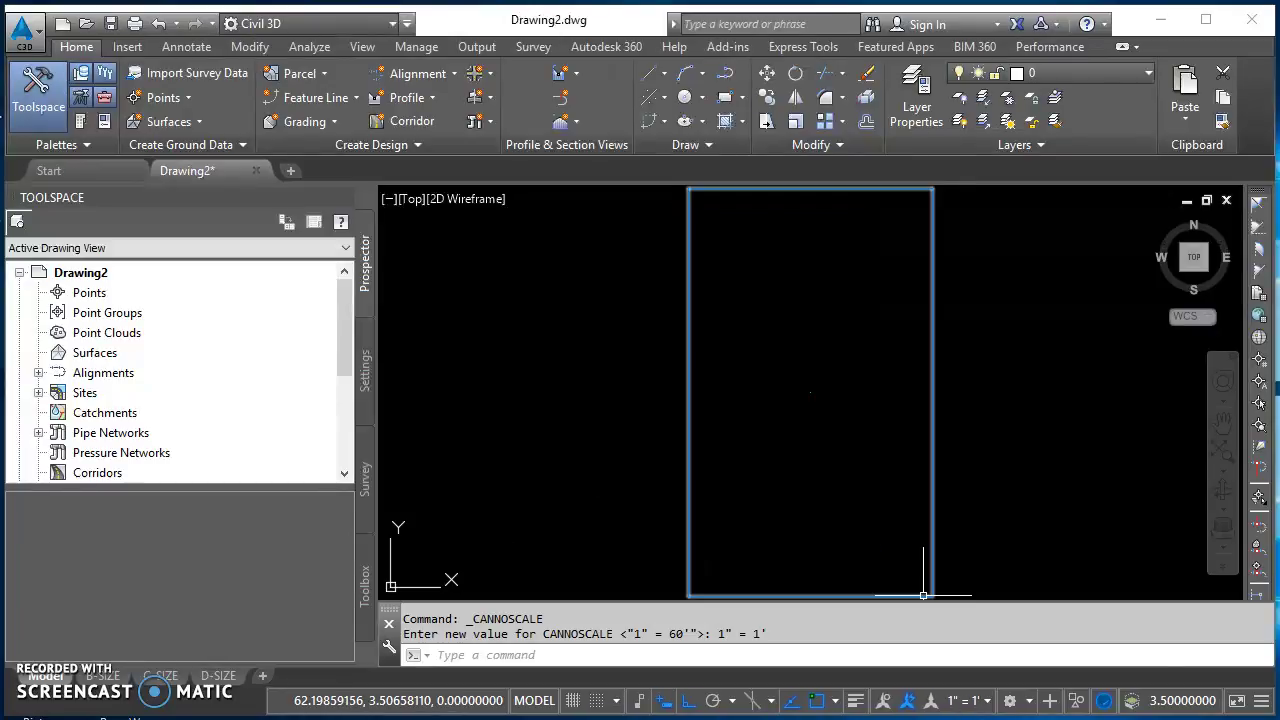
{"action": "left_click", "coordinate": [968, 700]}
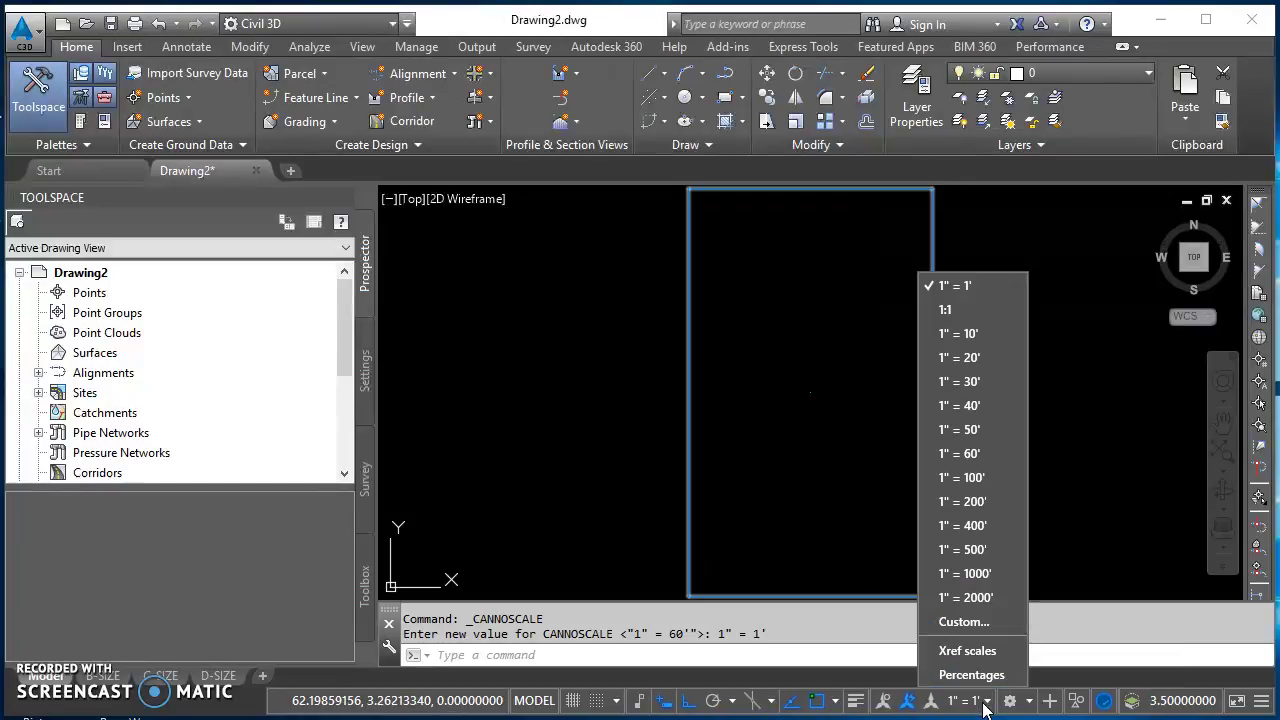
{"action": "left_click", "coordinate": [960, 406]}
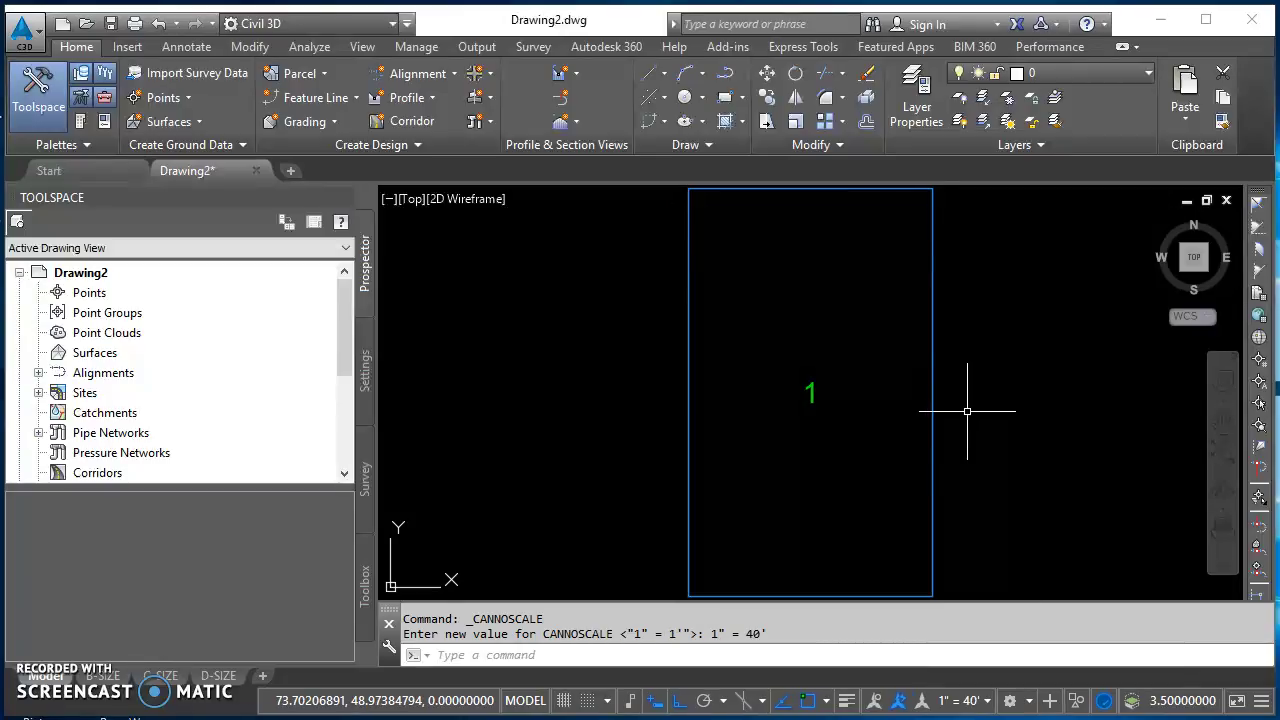
{"action": "left_click", "coordinate": [983, 700]}
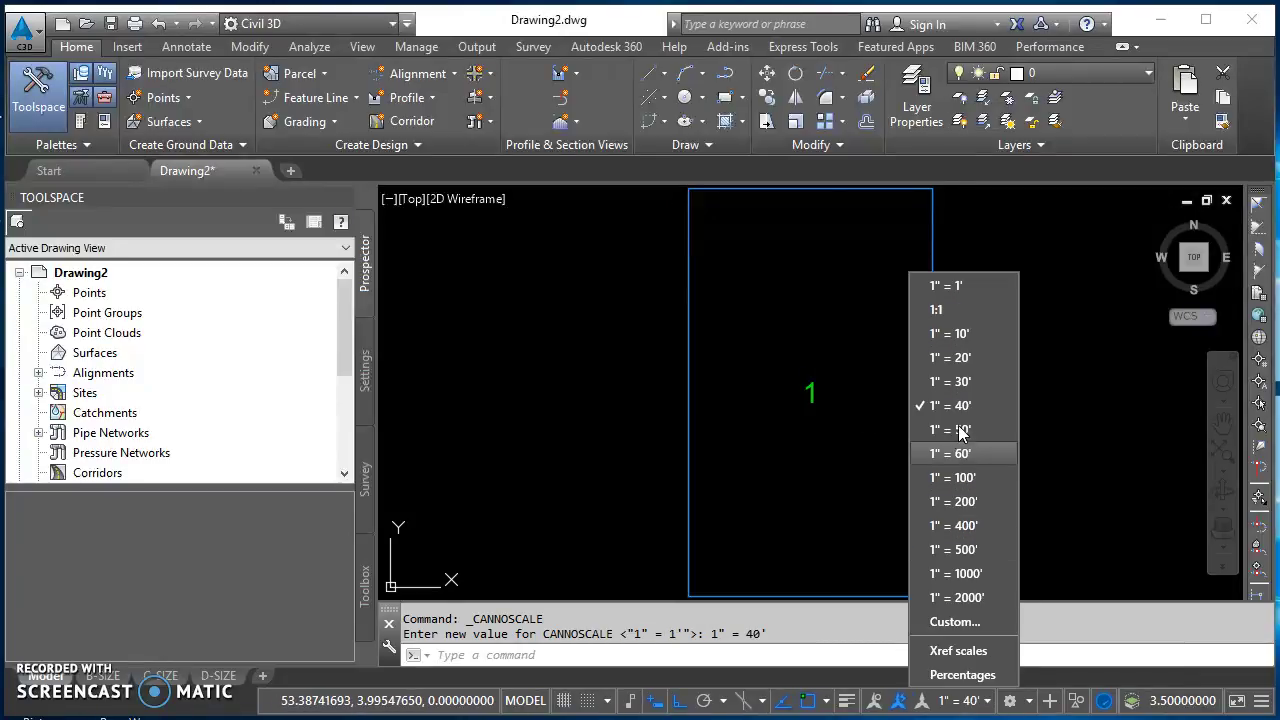
{"action": "left_click", "coordinate": [947, 454]}
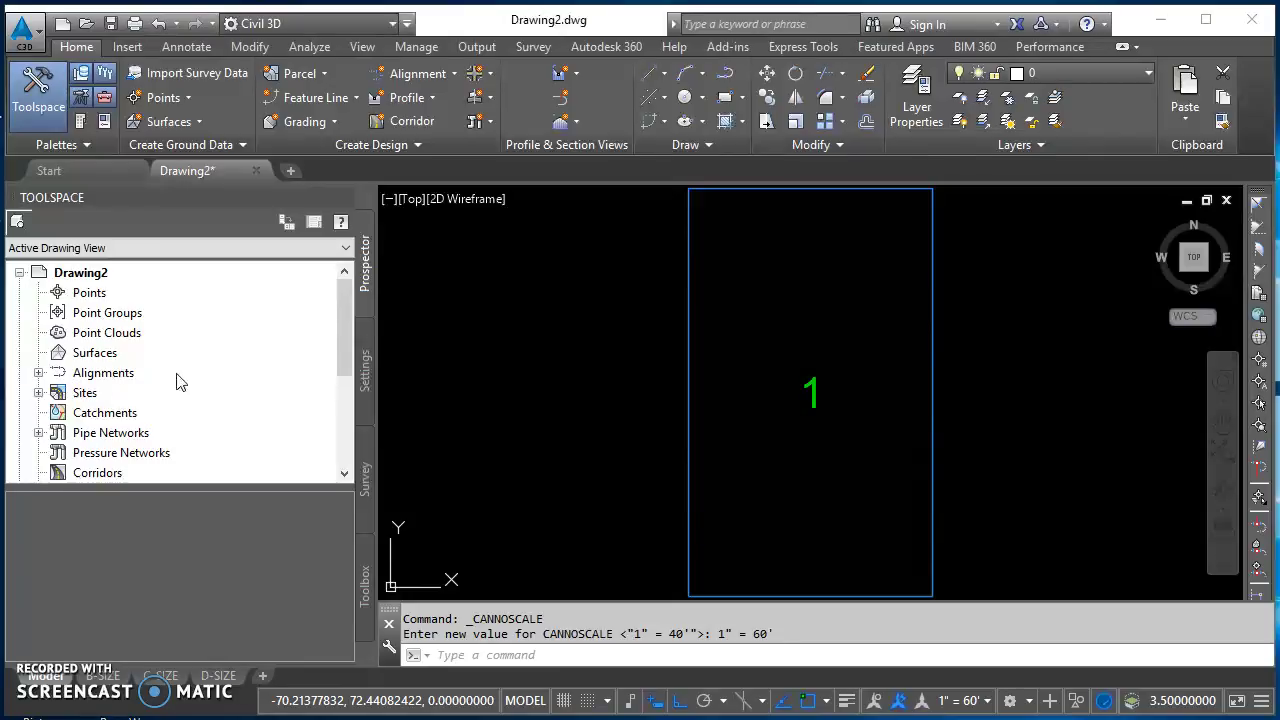
Step: Expand Sites > Site 1 > Parcels in Prospector and open parcel 1's Properties
{"action": "left_click", "coordinate": [38, 393]}
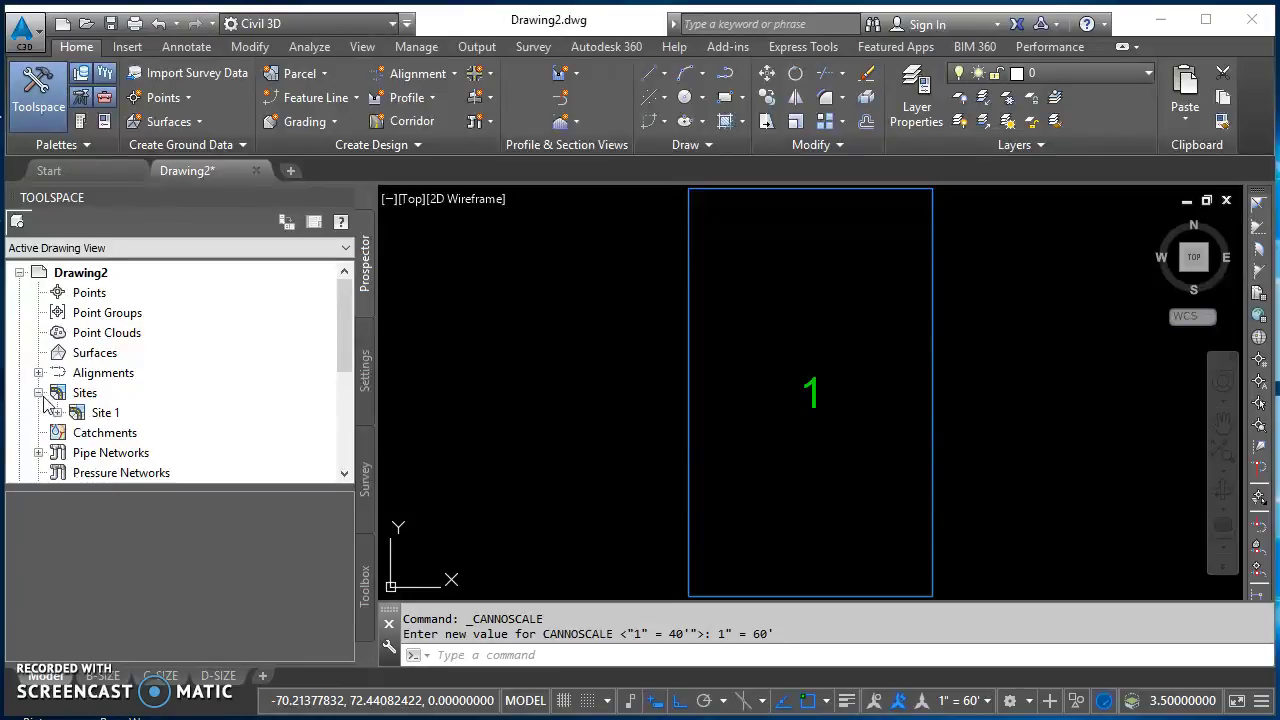
{"action": "left_click", "coordinate": [57, 412]}
{"action": "scroll", "coordinate": [100, 400], "scroll_direction": "down", "scroll_amount": 3}
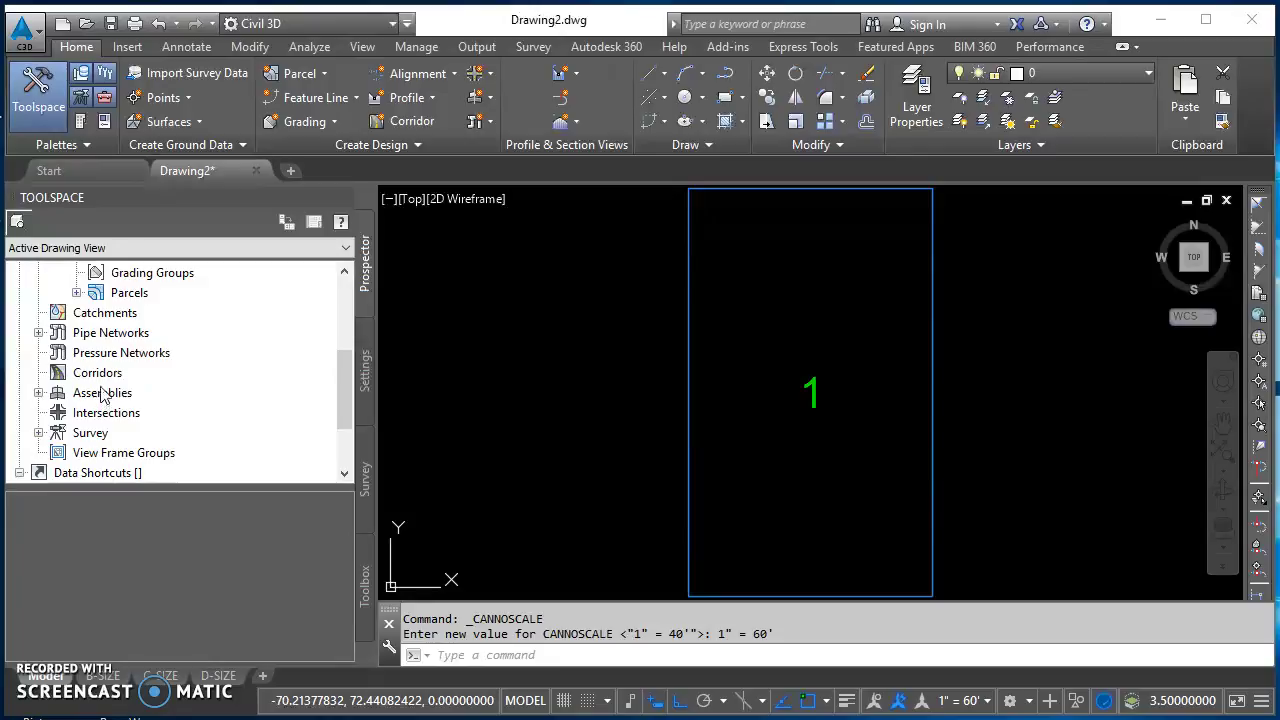
{"action": "scroll", "coordinate": [106, 390], "scroll_direction": "up", "scroll_amount": 1}
{"action": "left_click", "coordinate": [76, 353]}
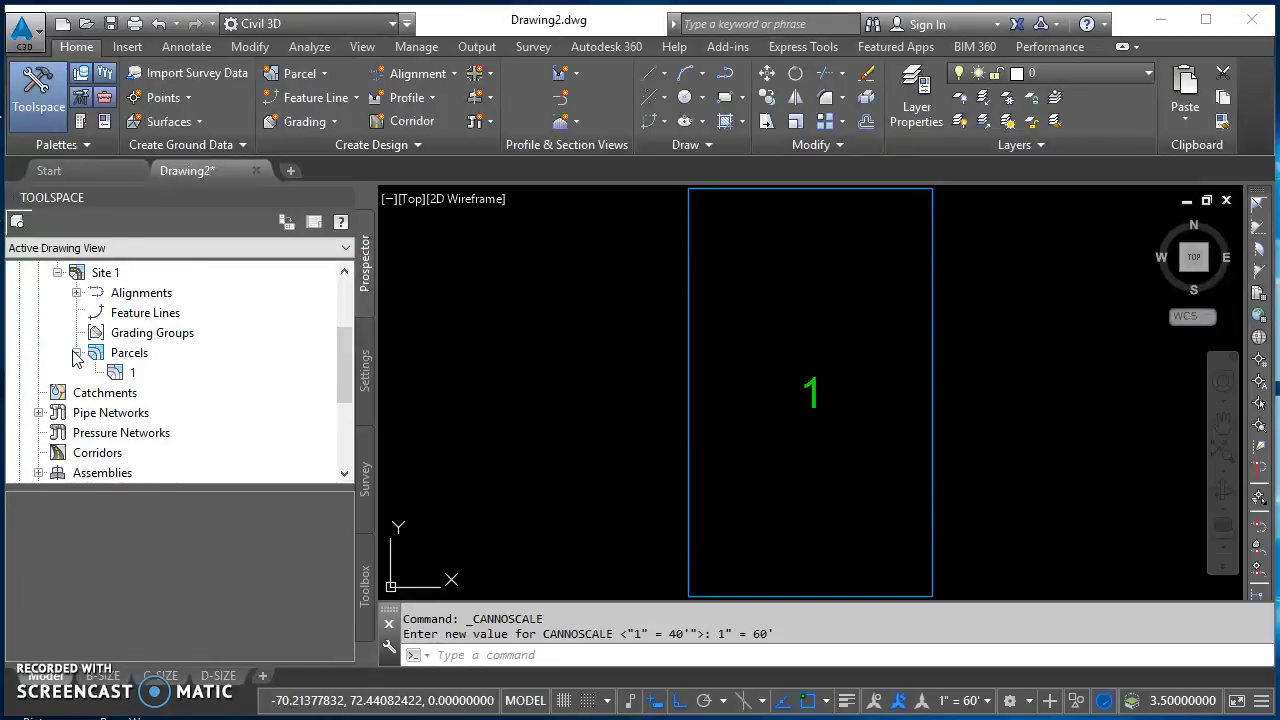
{"action": "right_click", "coordinate": [143, 374]}
{"action": "left_click", "coordinate": [203, 395]}
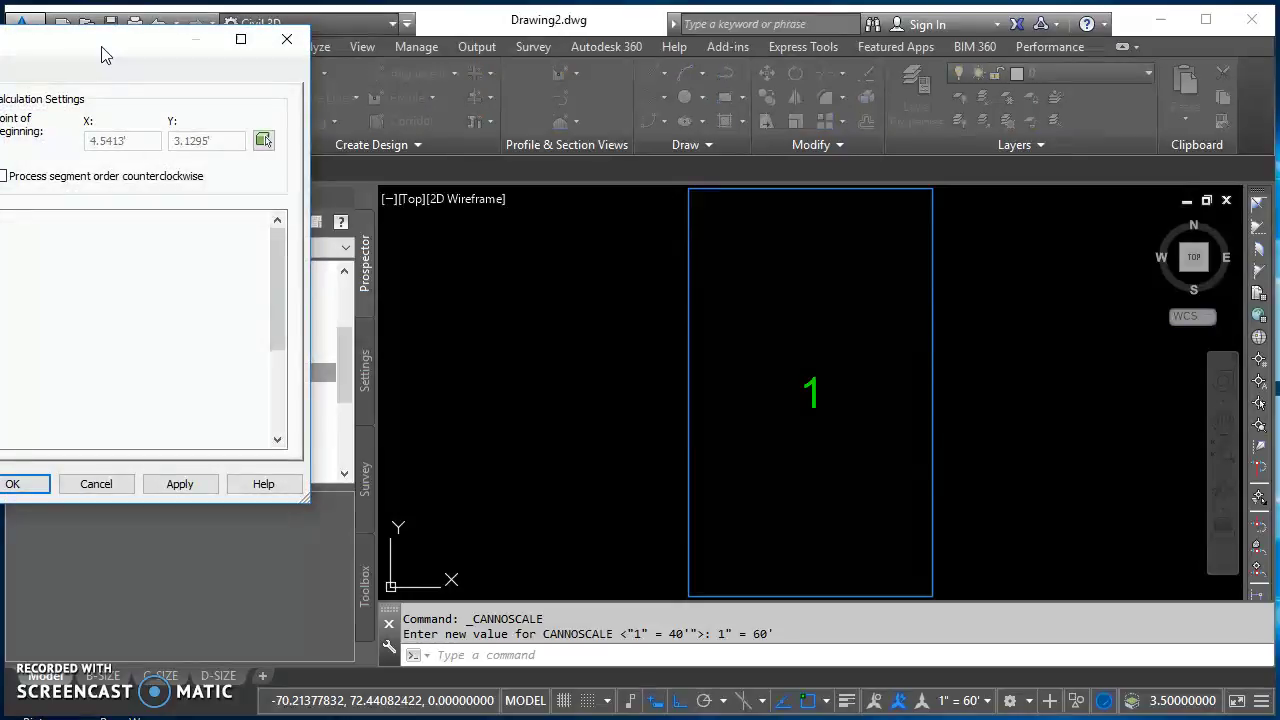
Step: Change the Parcel Number under User Defined Properties to 101 and apply it
{"action": "left_click_drag", "start_coordinate": [101, 55], "coordinate": [726, 121]}
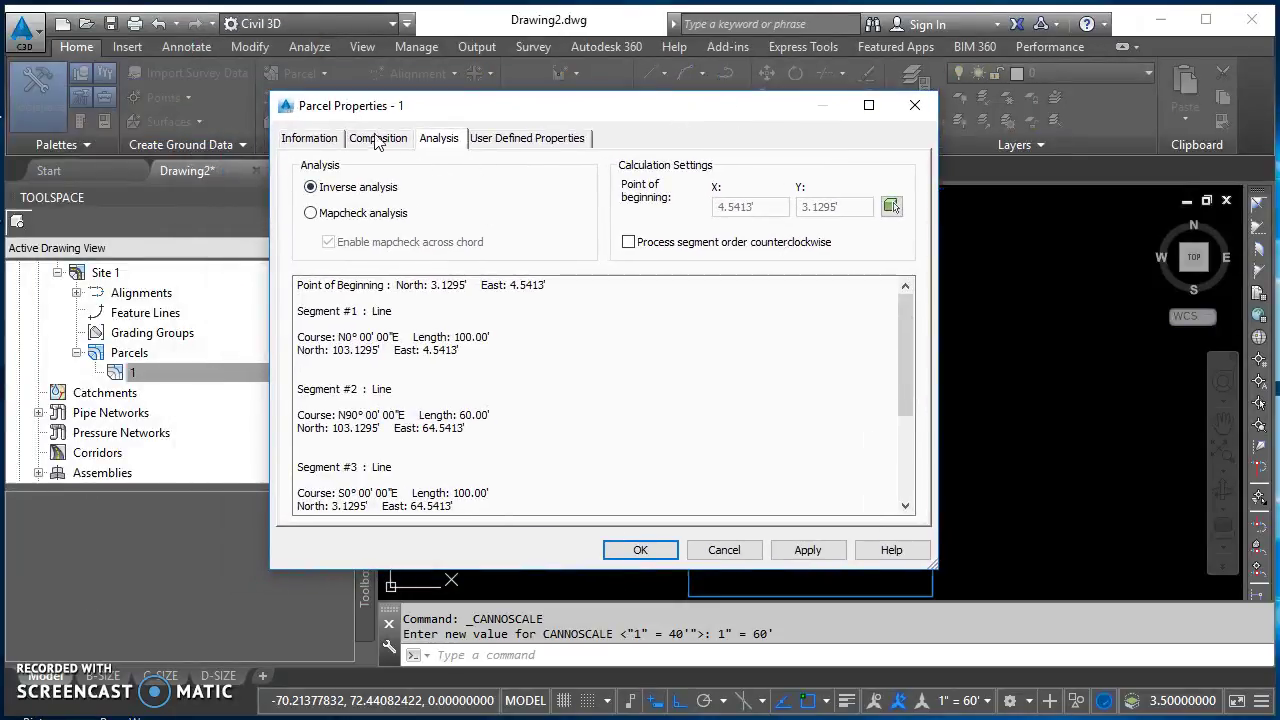
{"action": "left_click", "coordinate": [302, 146]}
{"action": "left_click", "coordinate": [380, 148]}
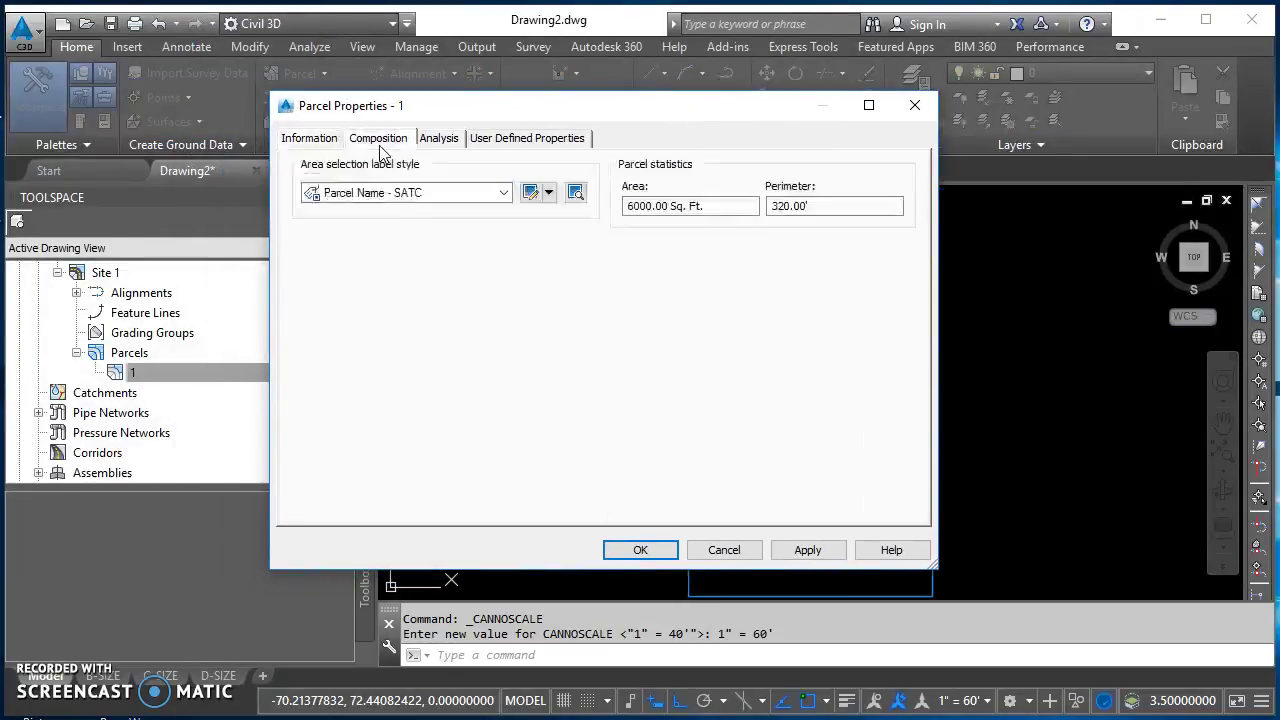
{"action": "left_click", "coordinate": [528, 143]}
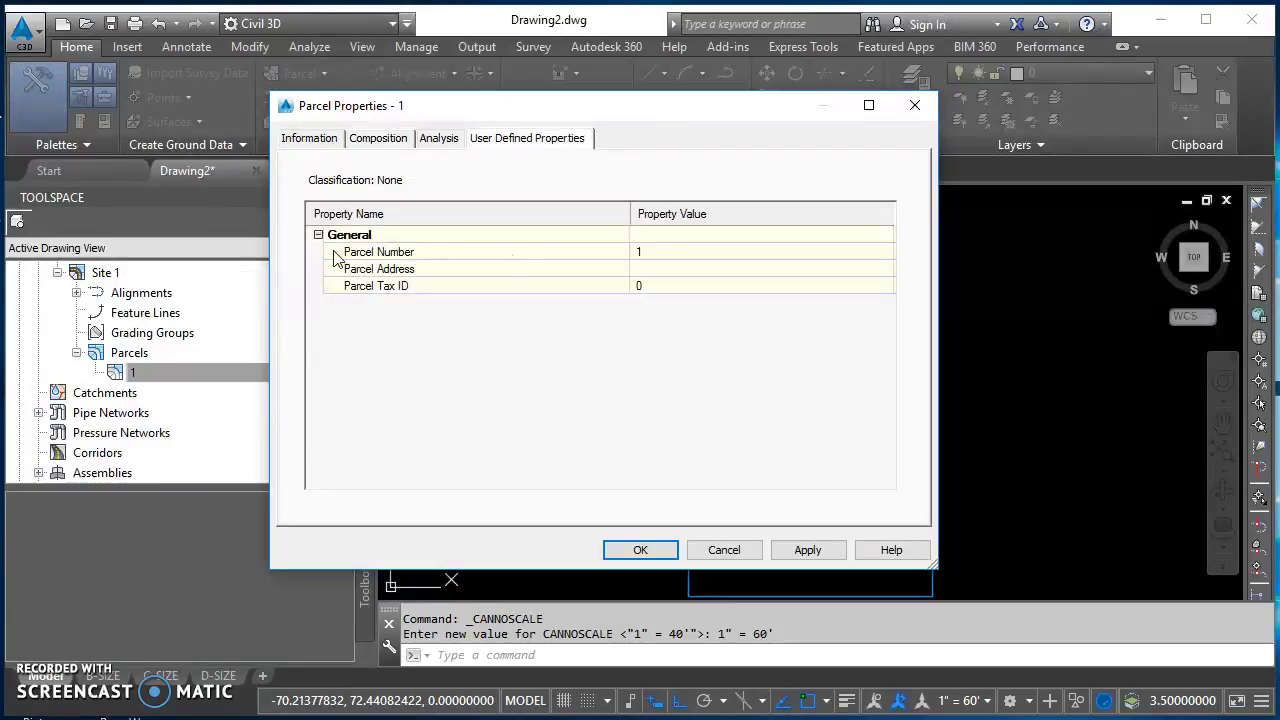
{"action": "left_click", "coordinate": [680, 252]}
{"action": "type", "text": "1"}
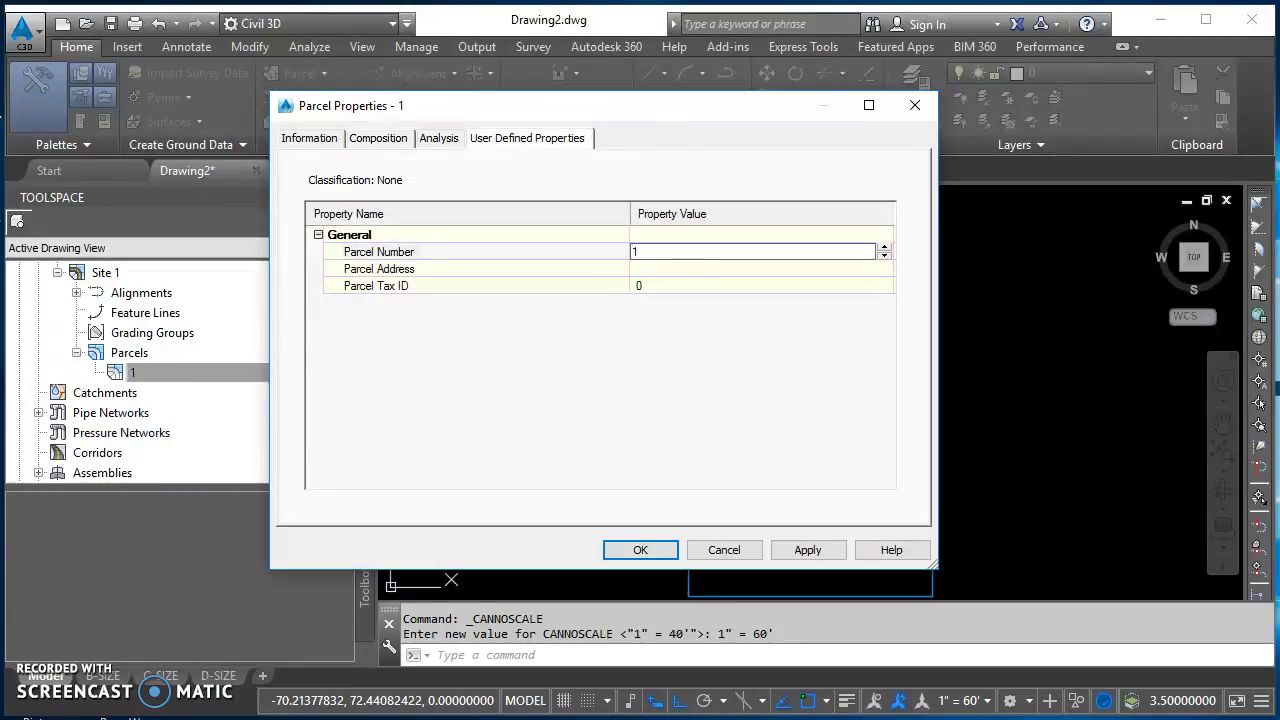
{"action": "left_click", "coordinate": [645, 552]}
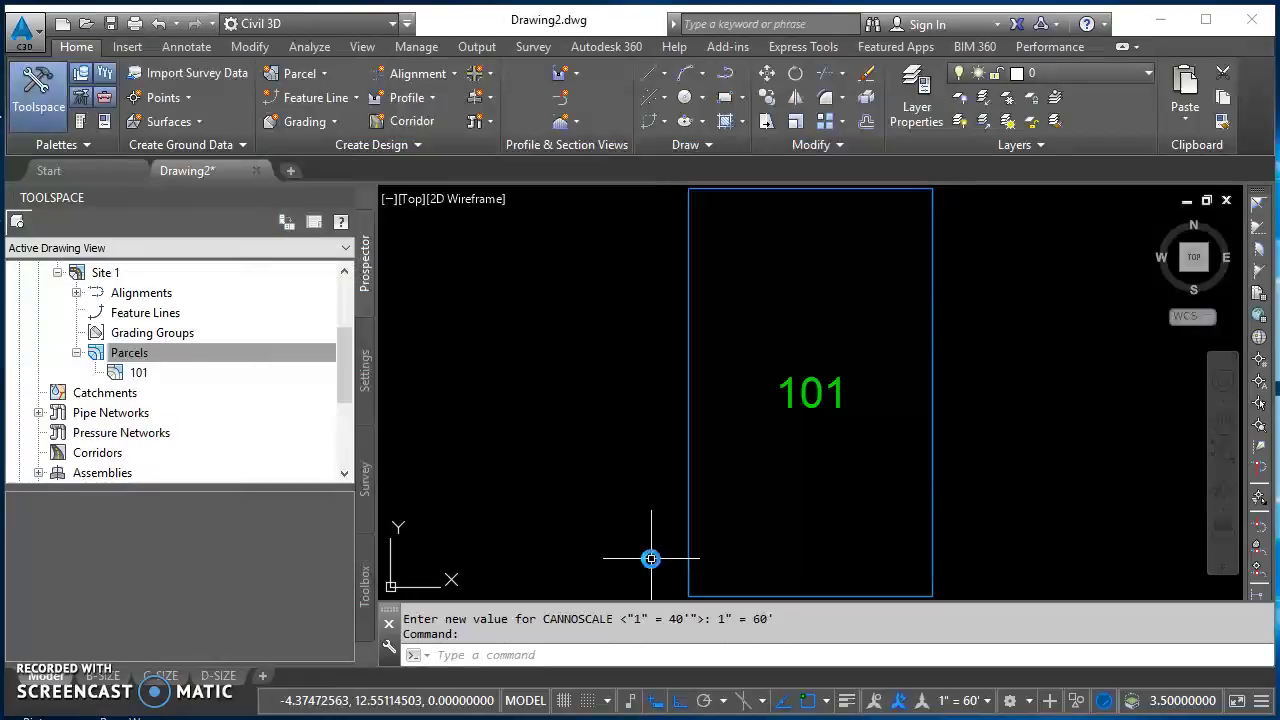